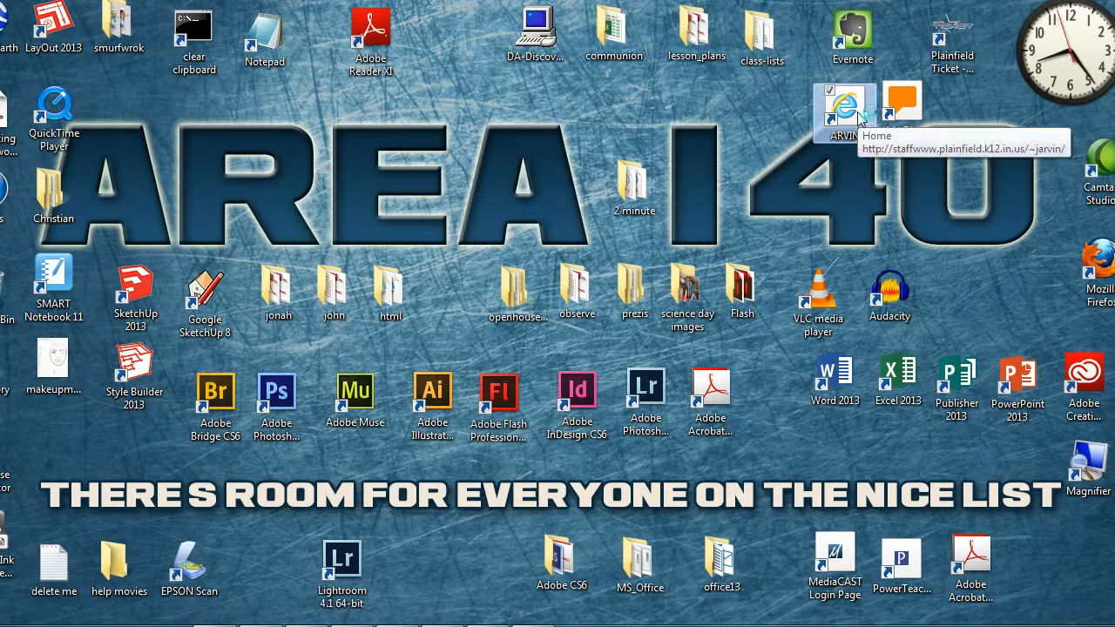
# Step: Open the class website and check the Flash Animation 05 "Photos in a Flash Movie" assignment in the Coming Up schedule
pyautogui.doubleClick(858, 114)
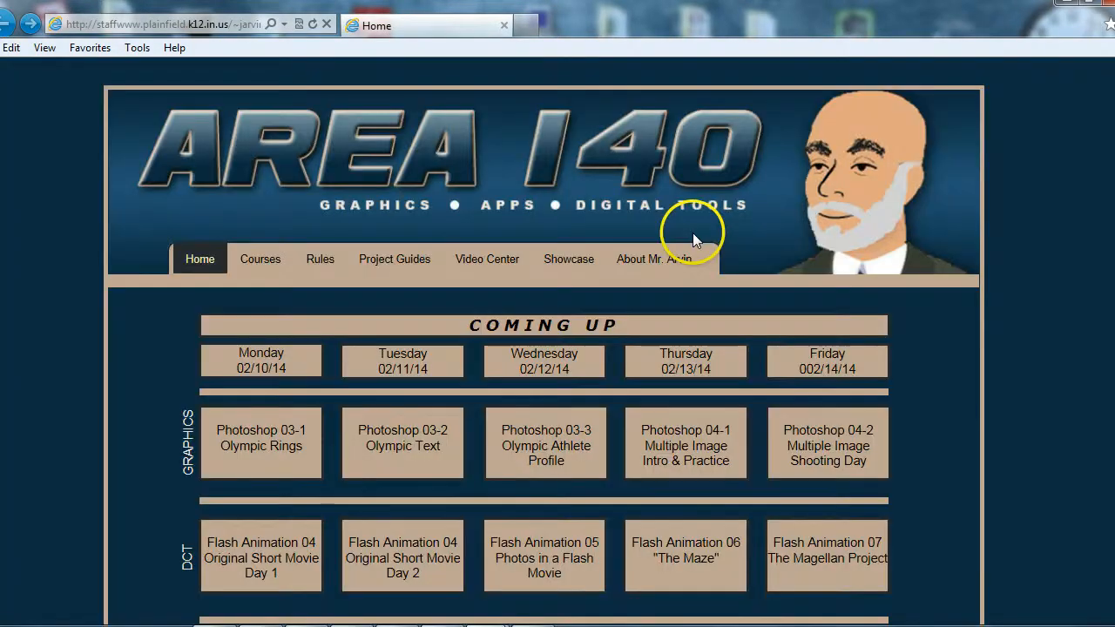
pyautogui.scroll(-2, 661, 325)
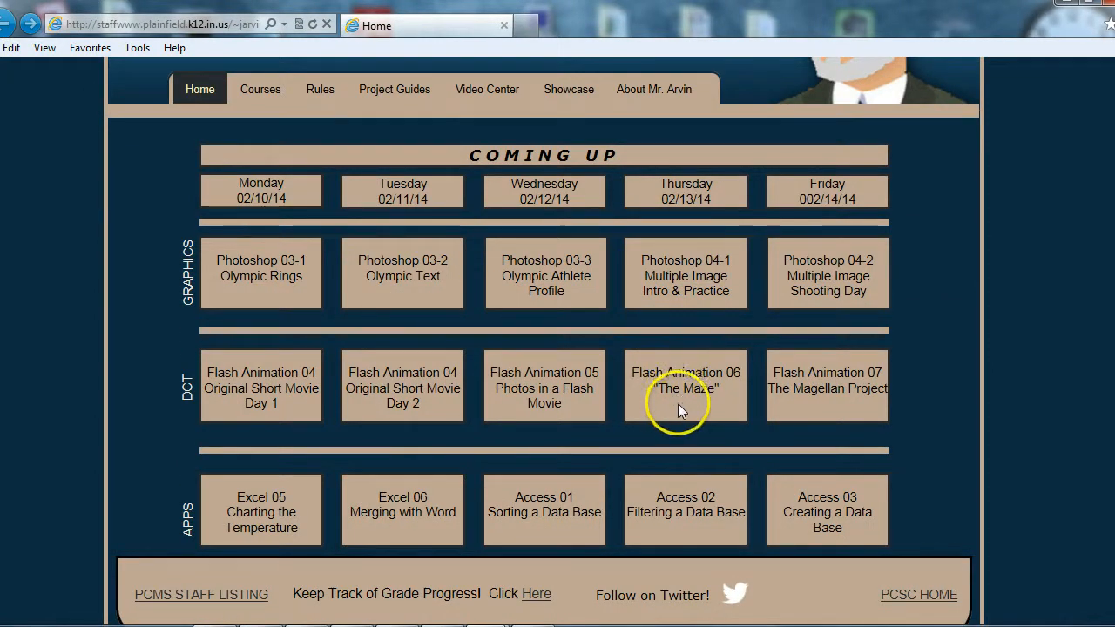
pyautogui.click(554, 410)
pyautogui.moveTo(554, 410); pyautogui.dragTo(499, 390)
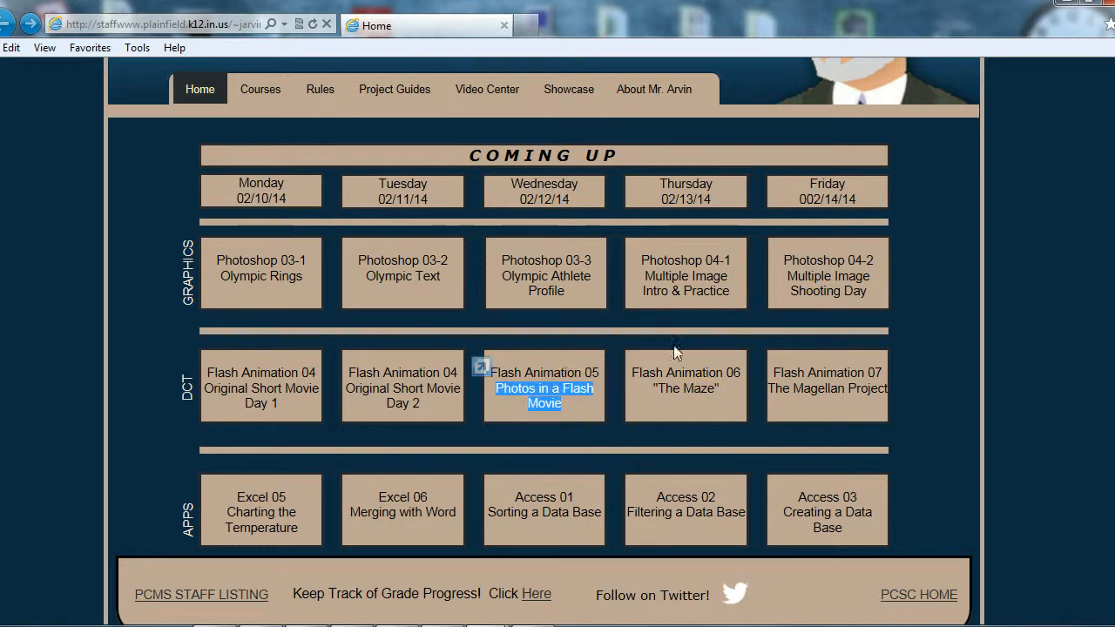
pyautogui.click(1069, 3)
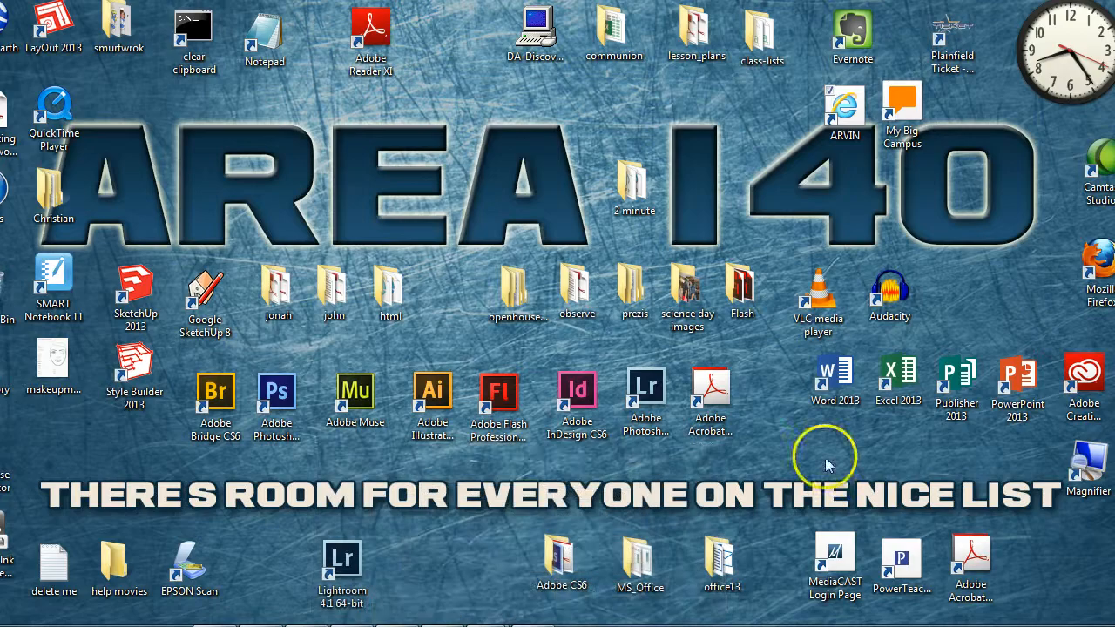
# Step: Switch to Flash Professional and play the photos-2012 sample movie
pyautogui.click(532, 622)
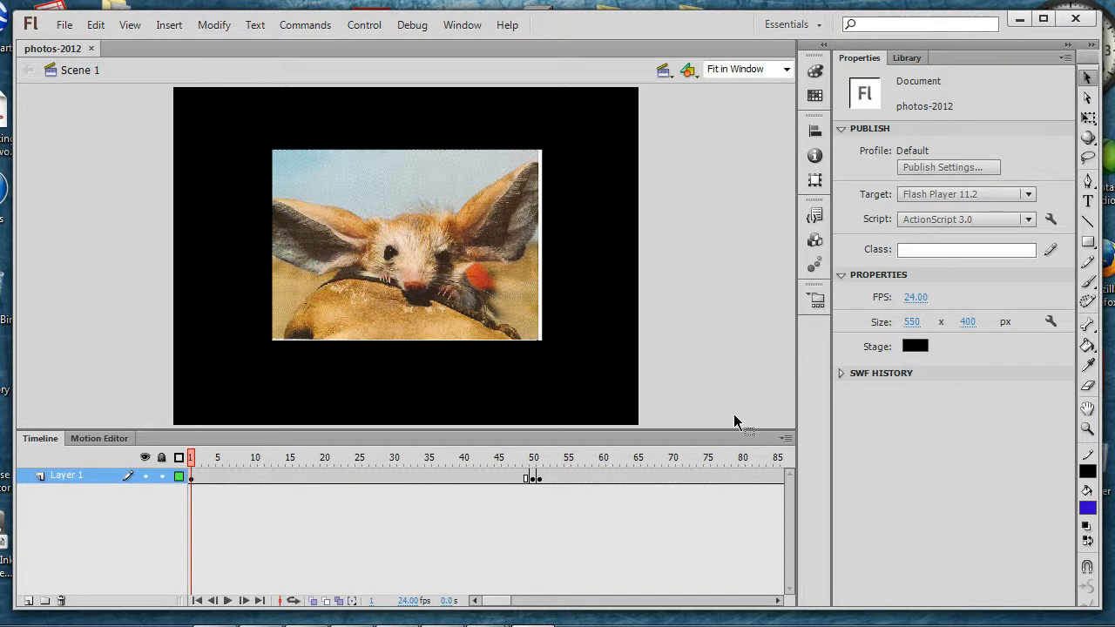
pyautogui.press('Return')
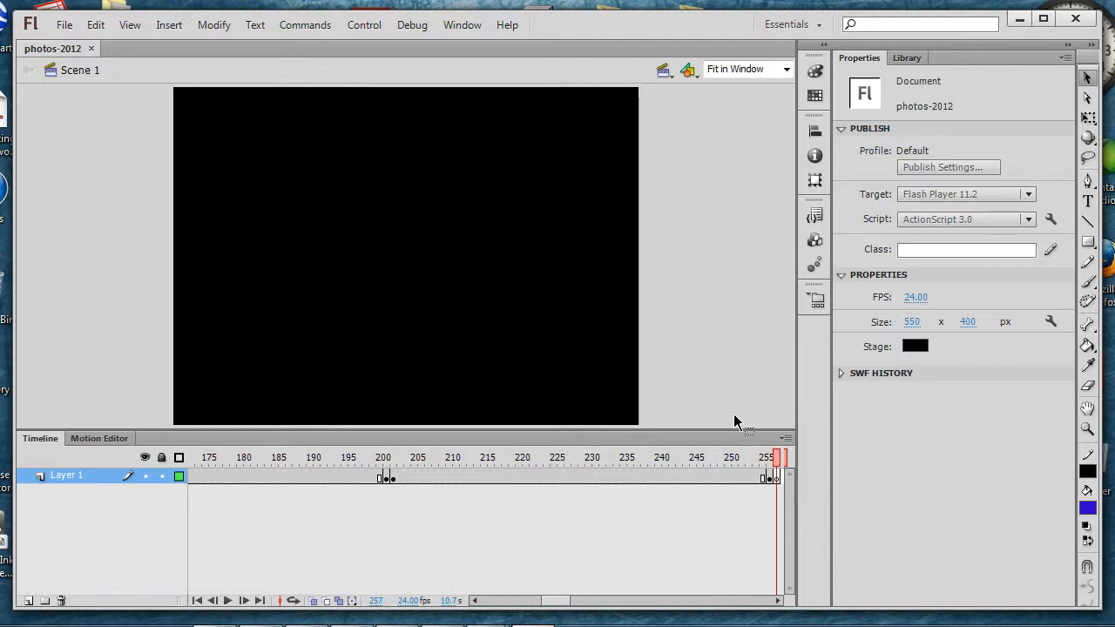
pyautogui.press('Return')
pyautogui.press('Return')
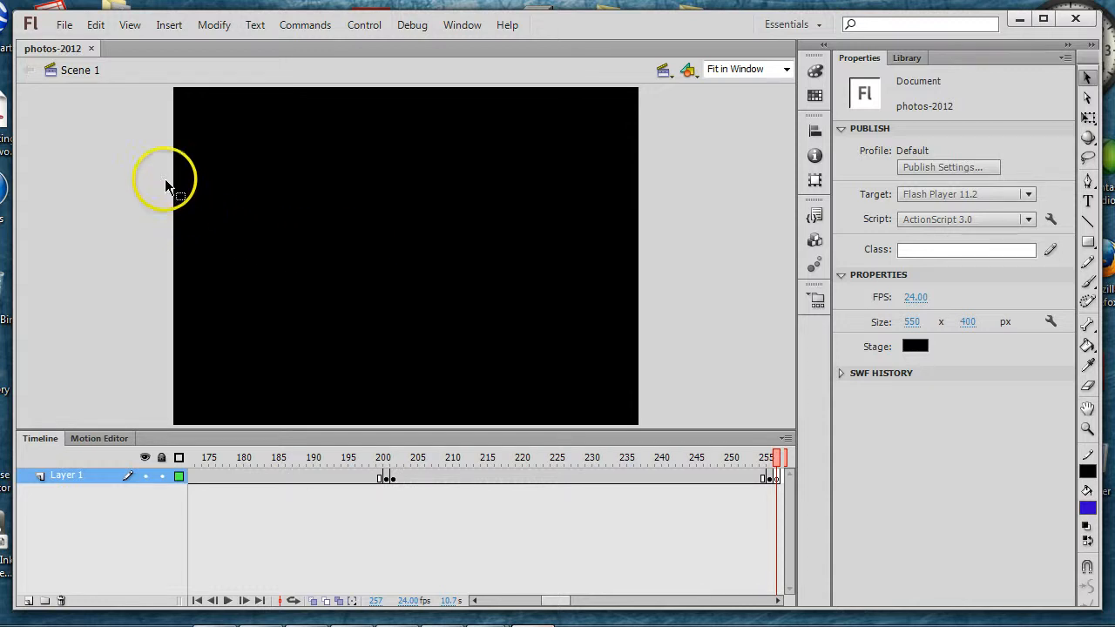
# Step: Close the sample movie and create a new ActionScript 3.0 document with the stage fitted in the window
pyautogui.click(91, 48)
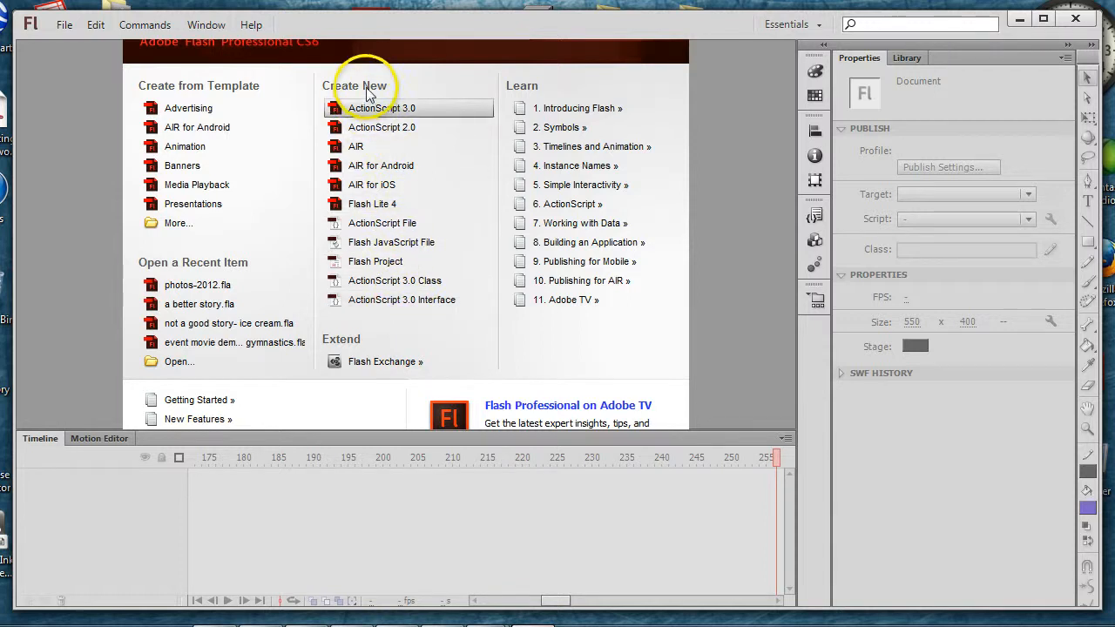
pyautogui.click(372, 113)
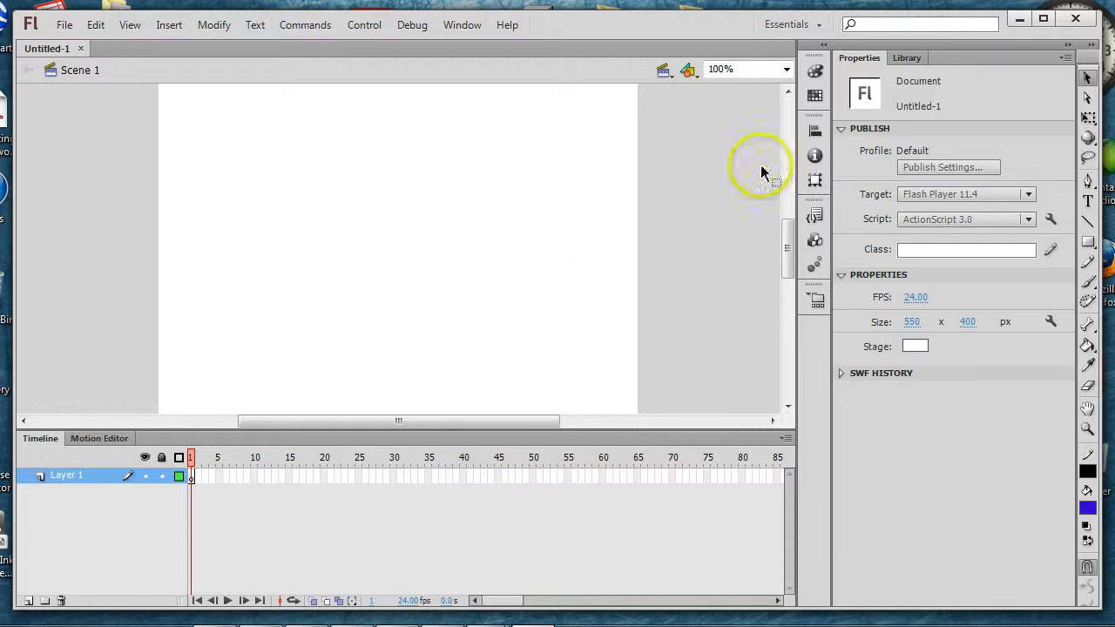
pyautogui.click(786, 70)
pyautogui.click(767, 87)
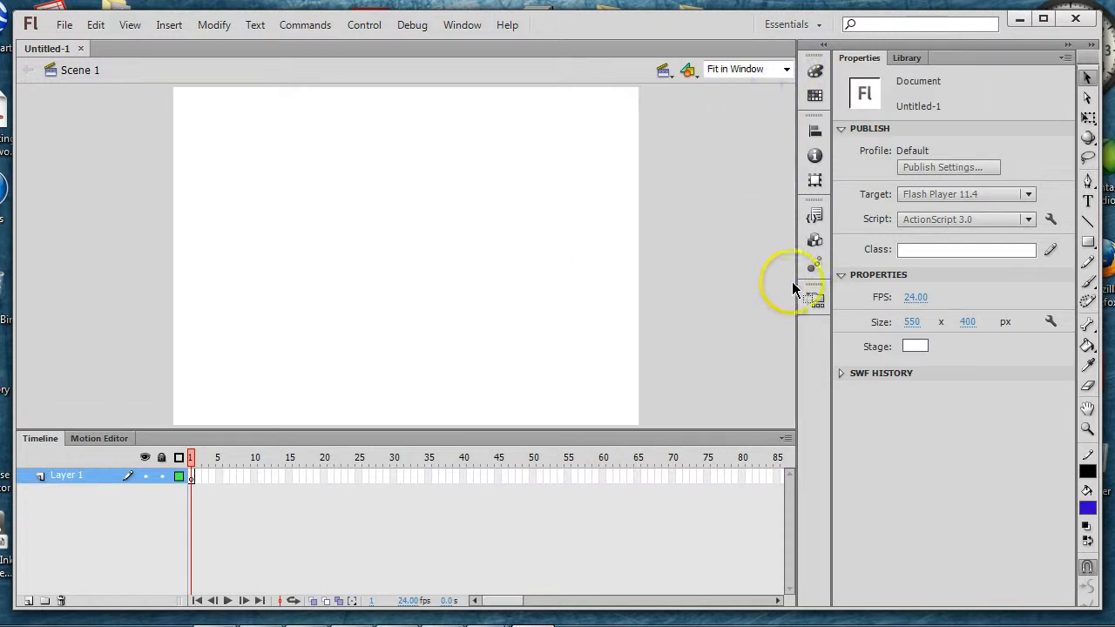
# Step: Set the document's stage color to black
pyautogui.moveTo(354, 192); pyautogui.dragTo(580, 334)
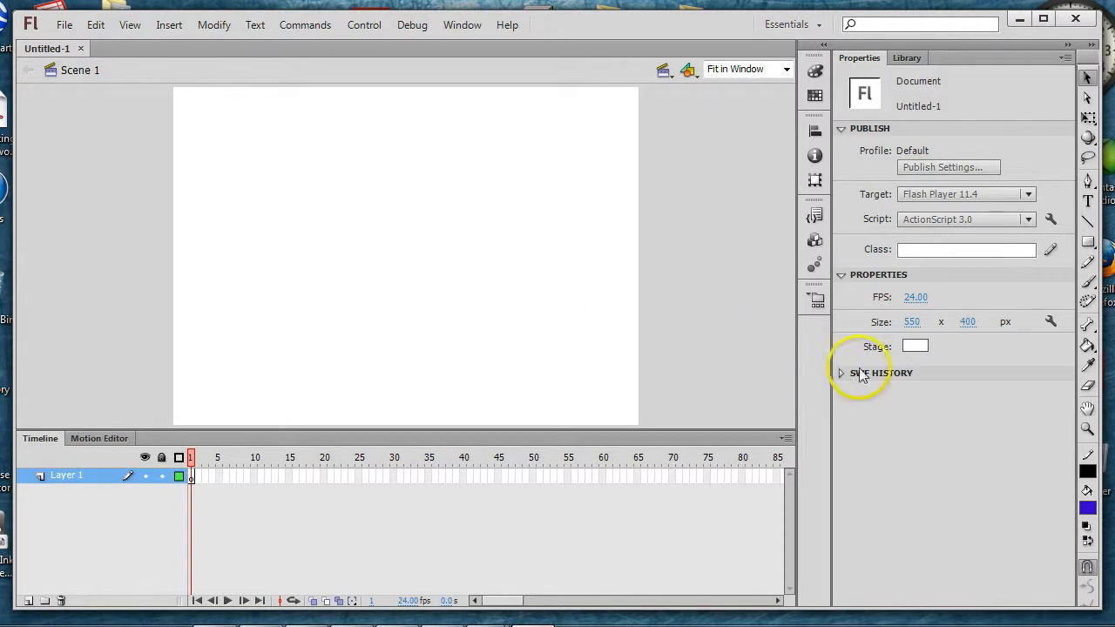
pyautogui.click(914, 346)
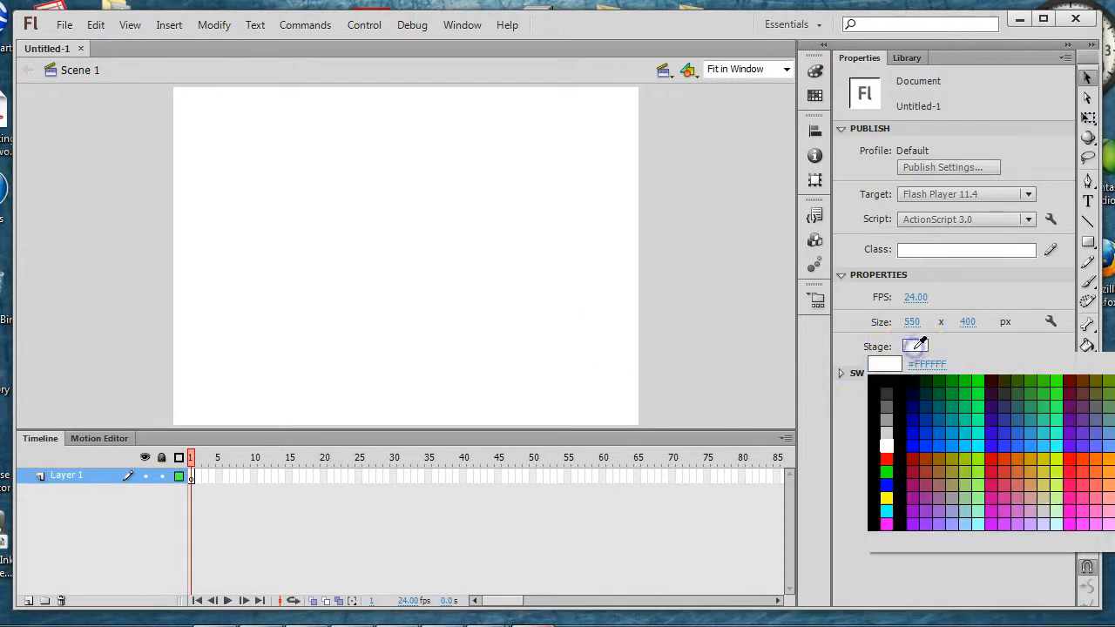
pyautogui.click(875, 383)
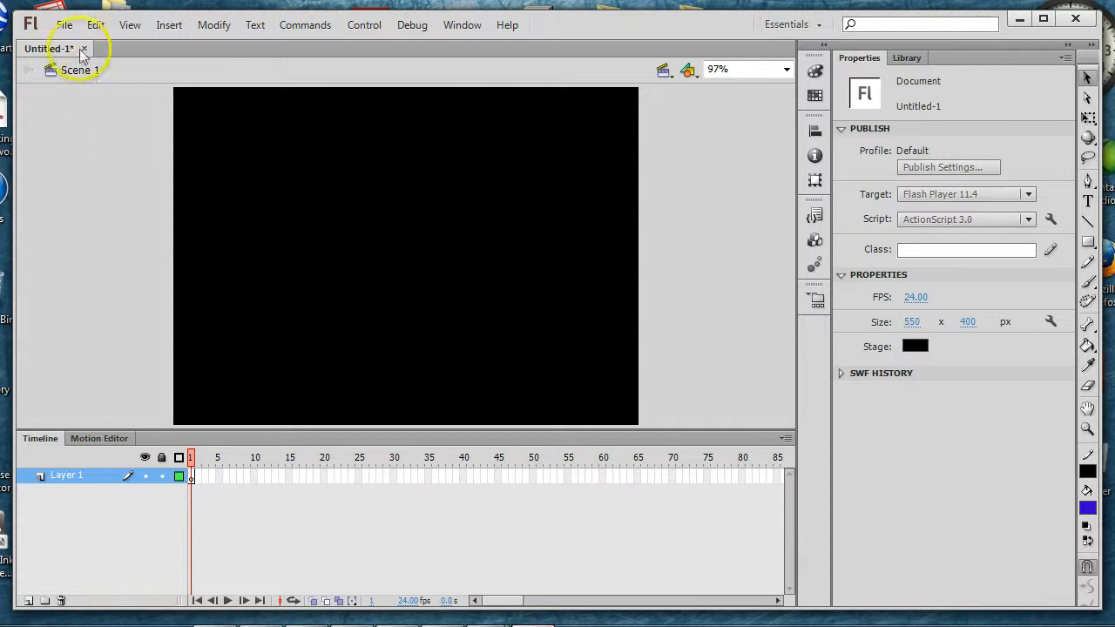
pyautogui.click(65, 24)
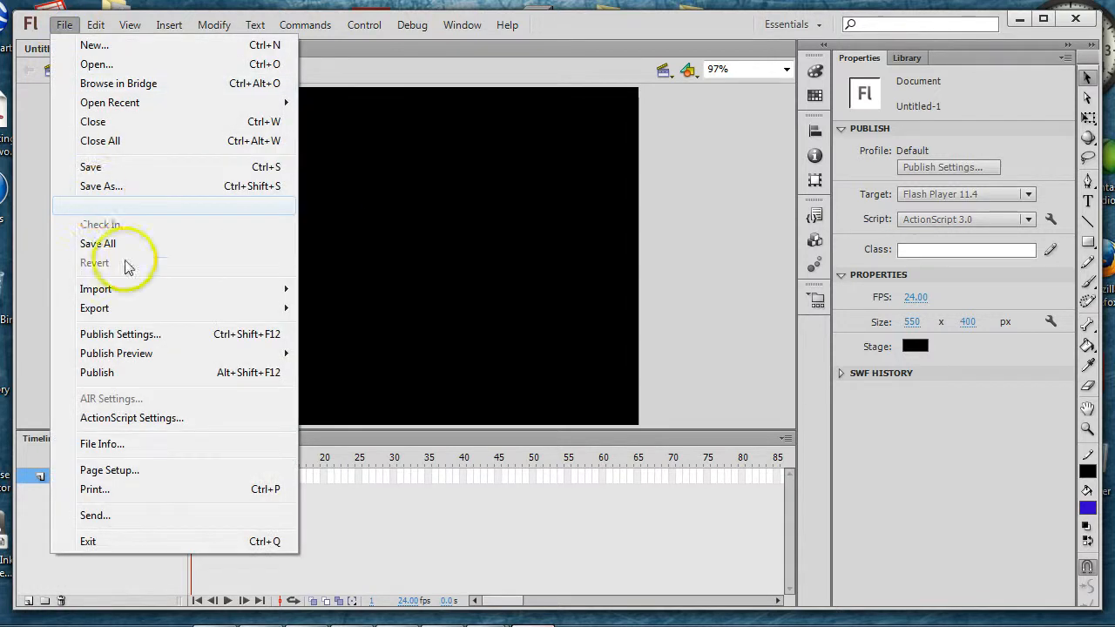
pyautogui.moveTo(126, 296)
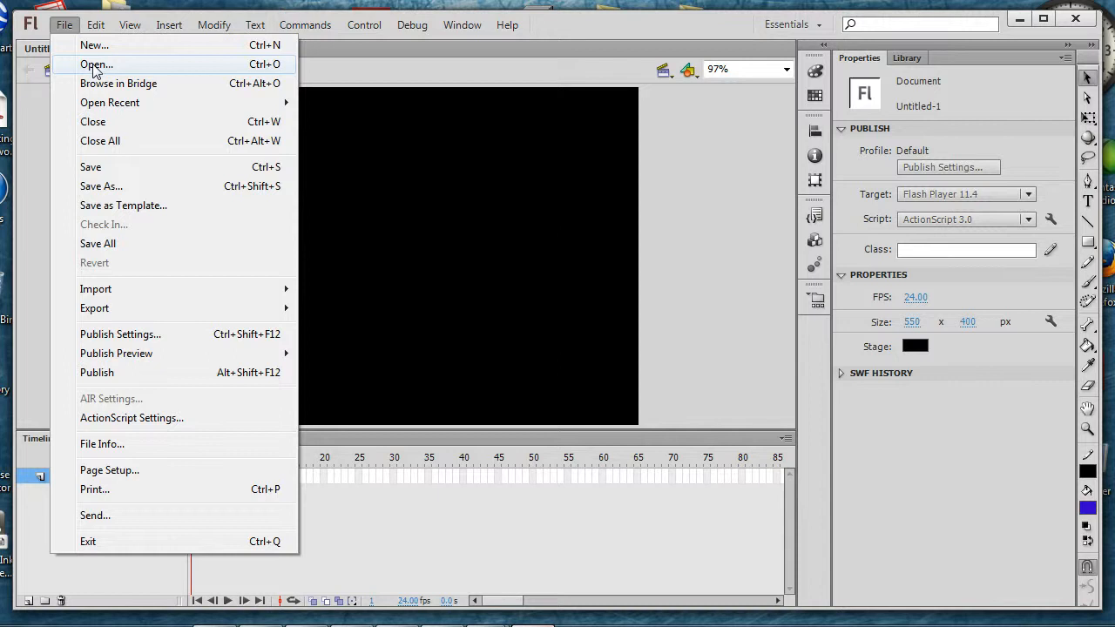
pyautogui.click(94, 69)
pyautogui.click(91, 65)
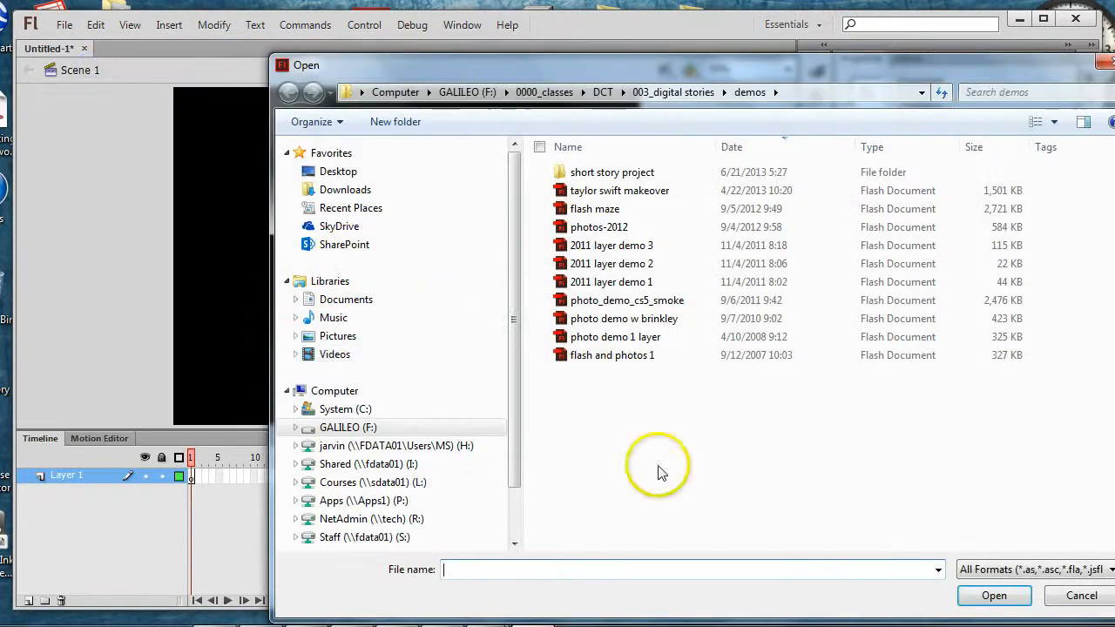
pyautogui.click(1081, 596)
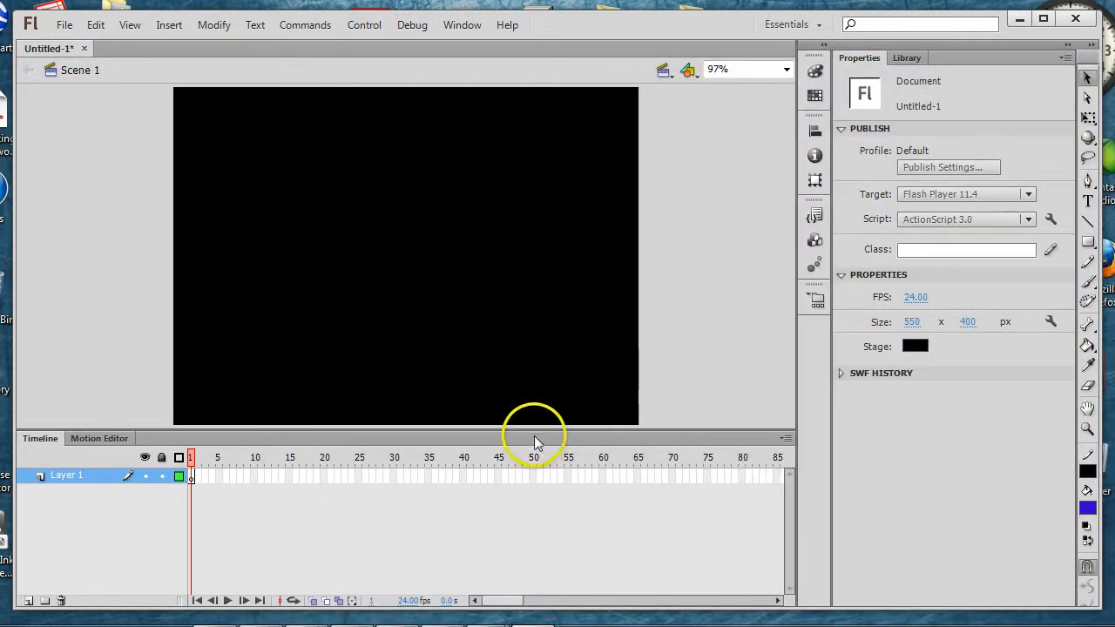
# Step: Start importing an image to the stage and move the import dialog fully into view
pyautogui.click(64, 25)
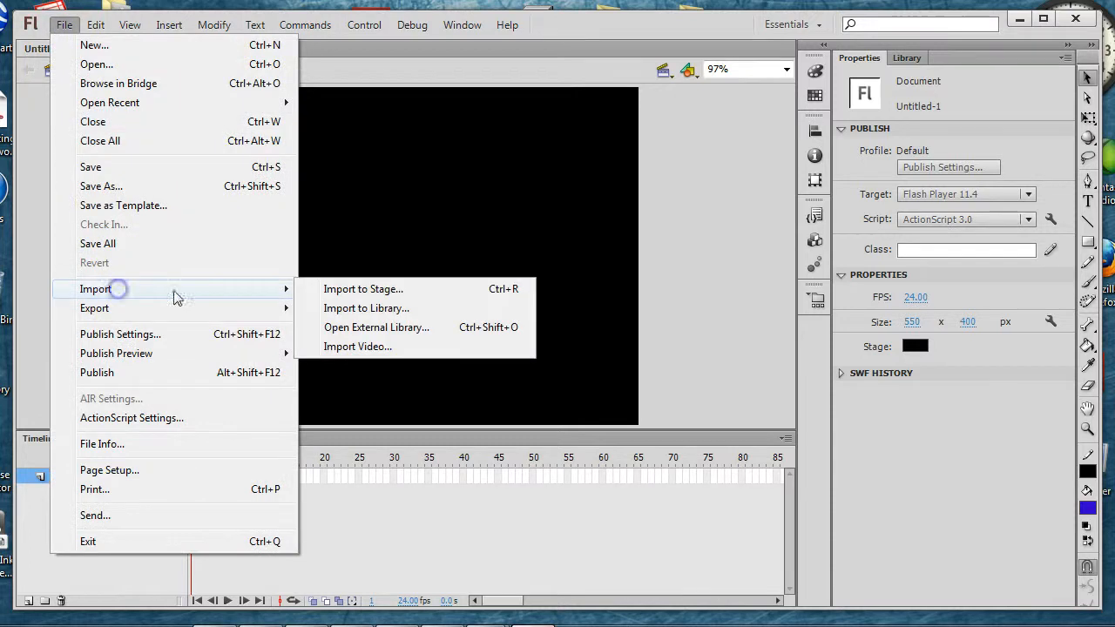
pyautogui.click(377, 294)
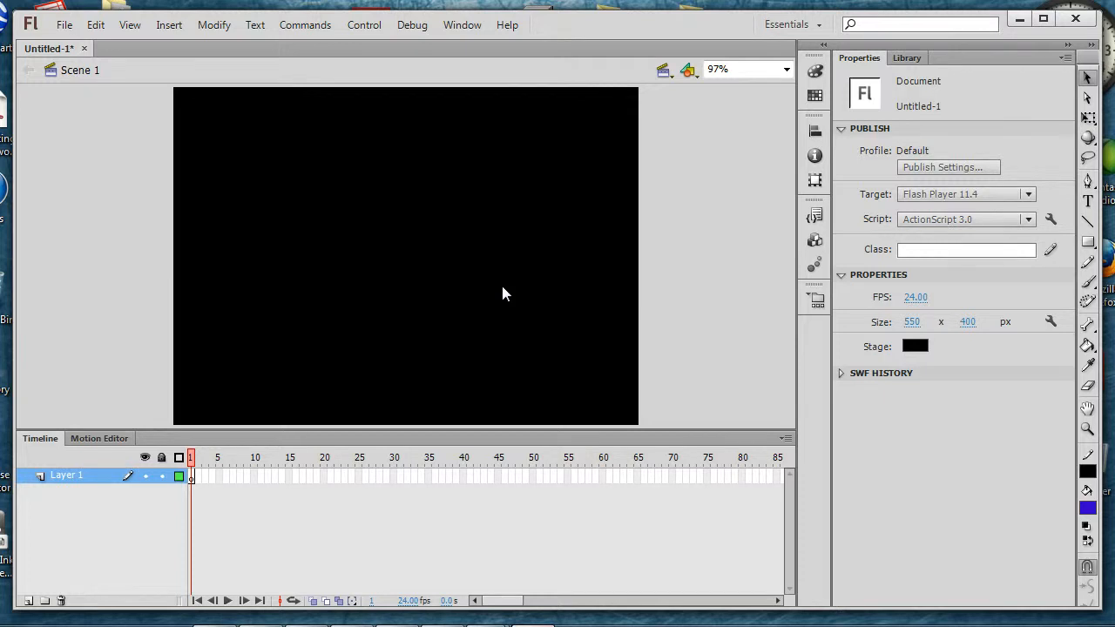
pyautogui.hotkey('ctrl', 'r')
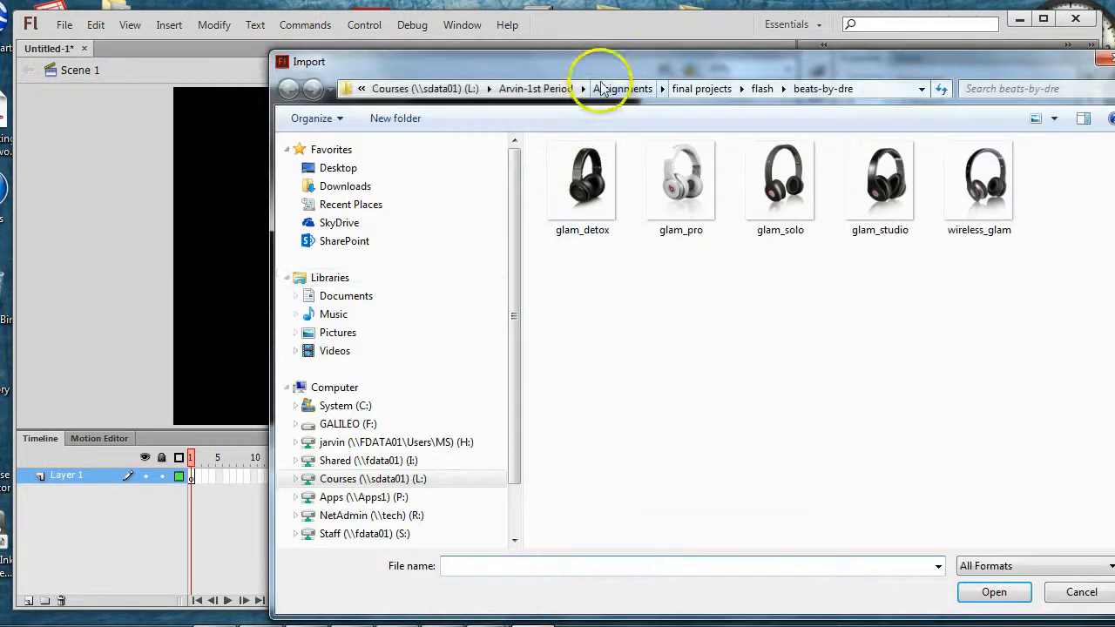
pyautogui.moveTo(600, 75); pyautogui.dragTo(431, 51)
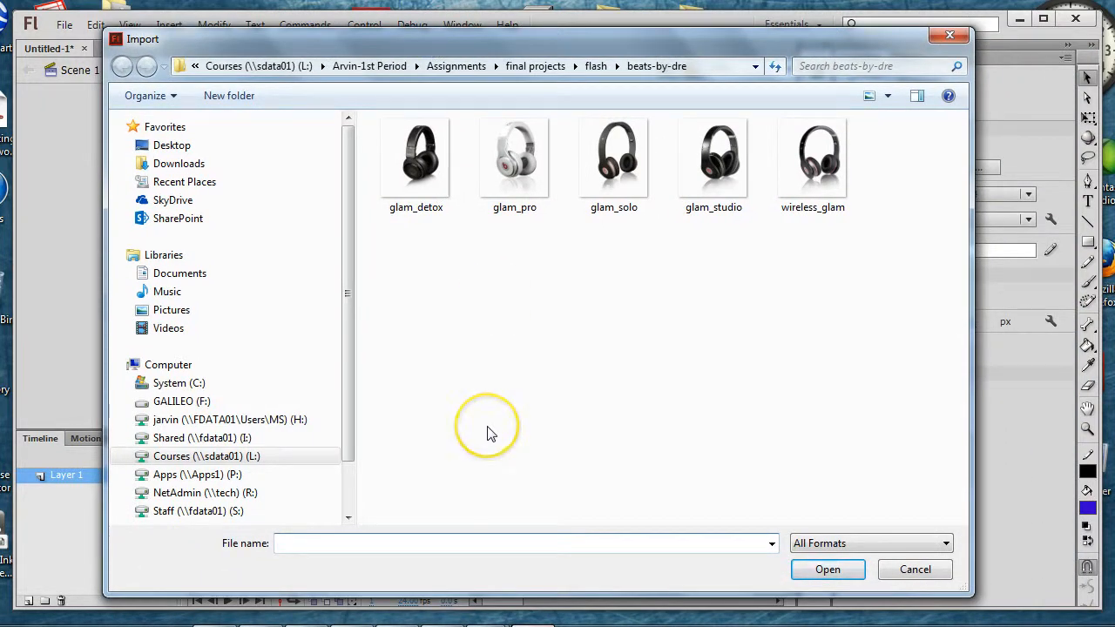
pyautogui.click(442, 434)
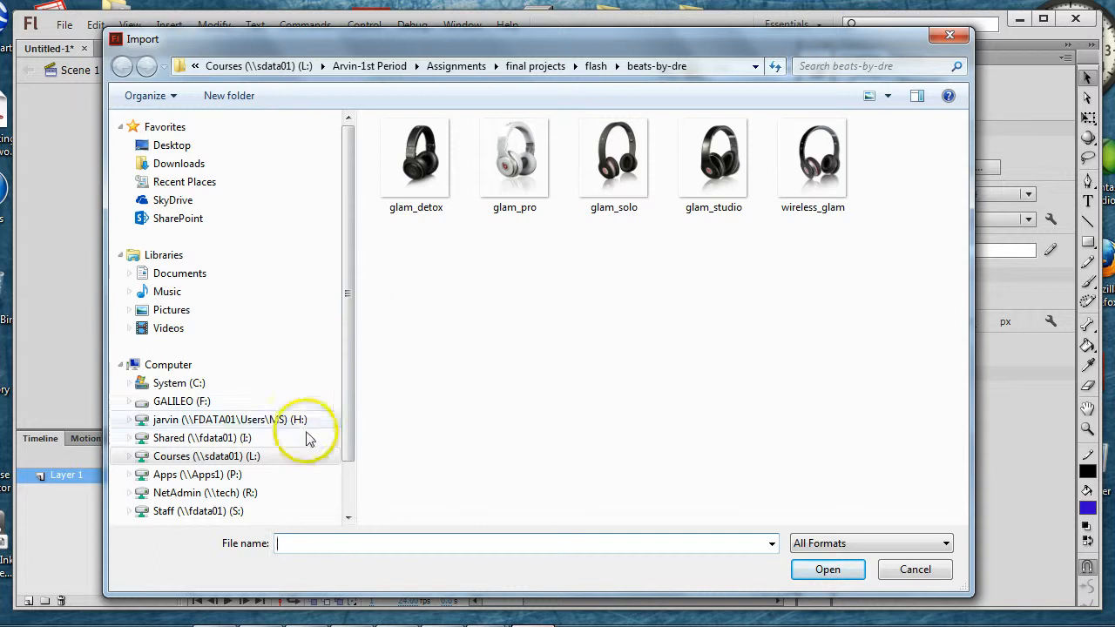
# Step: Browse the Computer drives, the Downloads folder and the Pictures library as possible image locations
pyautogui.click(173, 369)
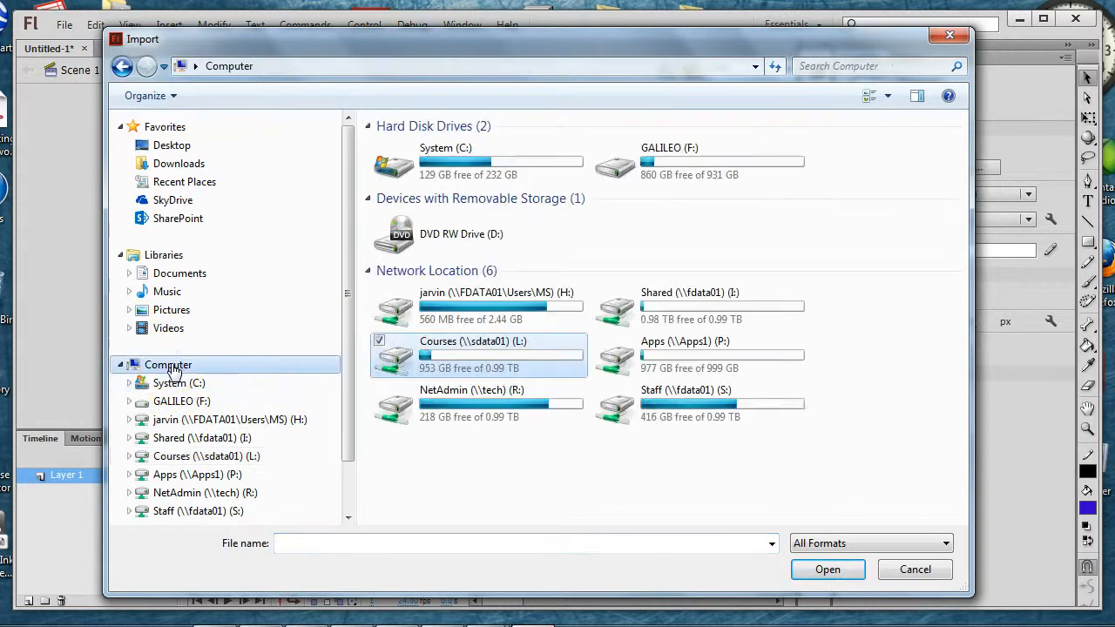
pyautogui.click(386, 338)
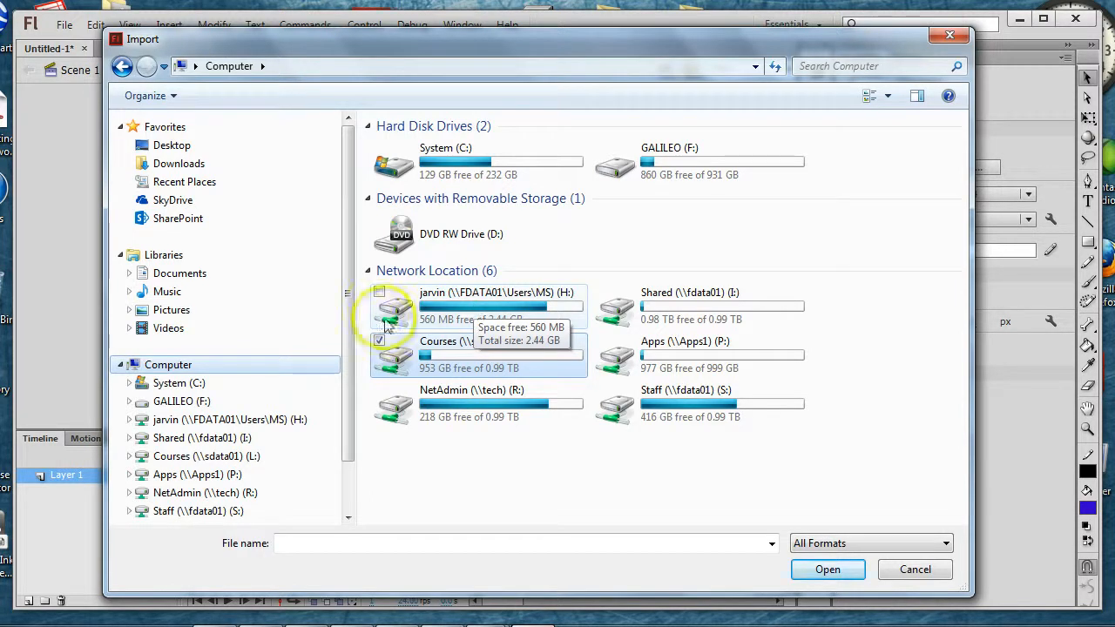
pyautogui.click(181, 165)
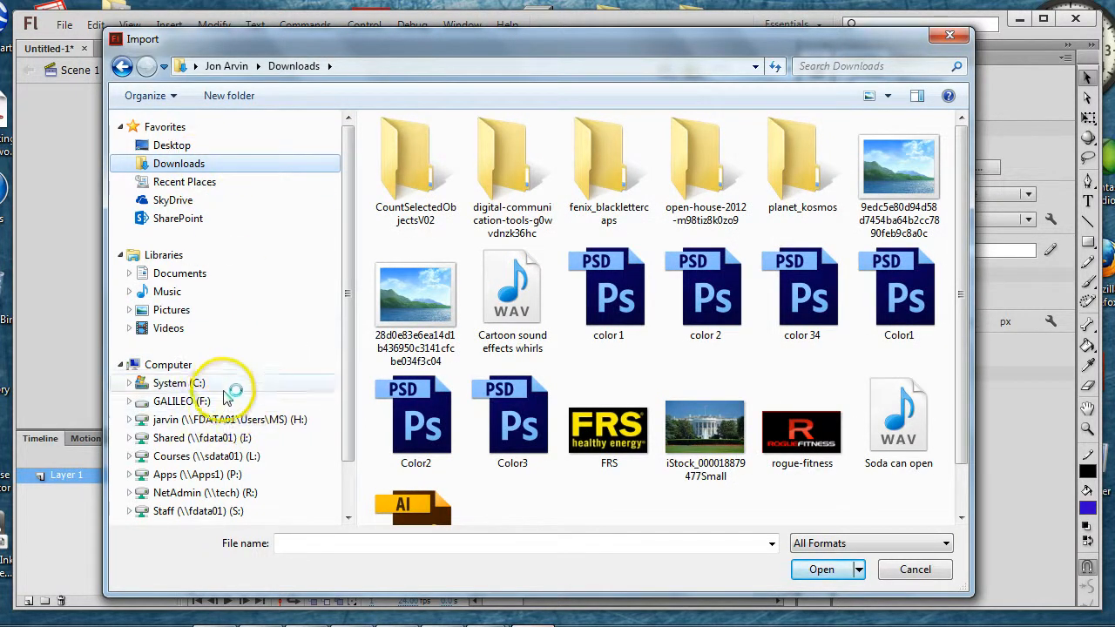
pyautogui.click(174, 312)
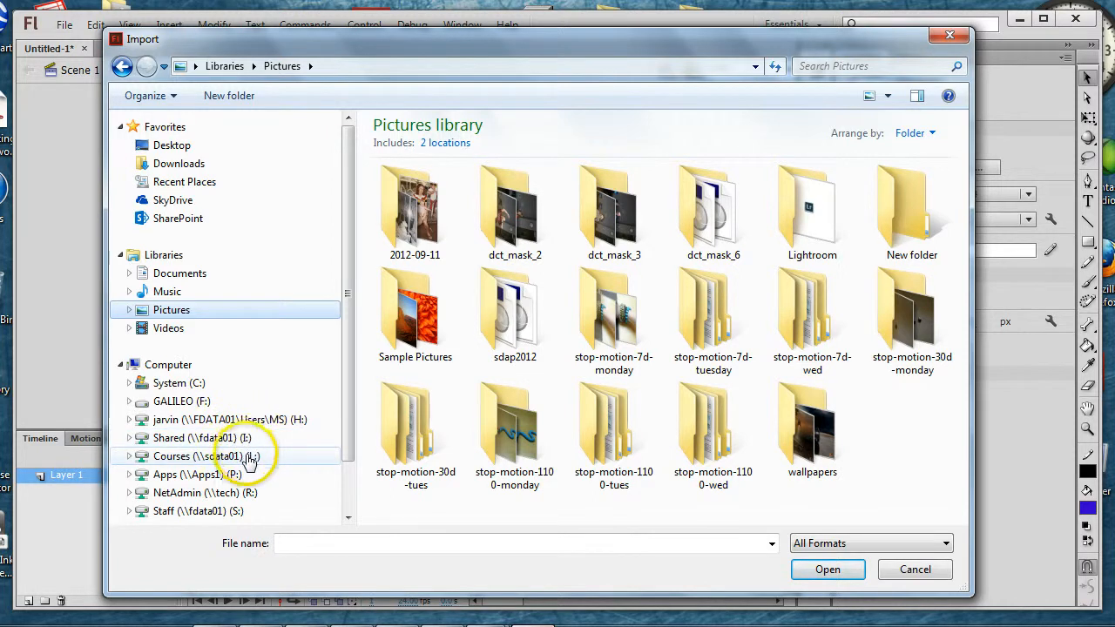
# Step: Return to the Computer location and open the Courses (L:) network drive
pyautogui.click(192, 366)
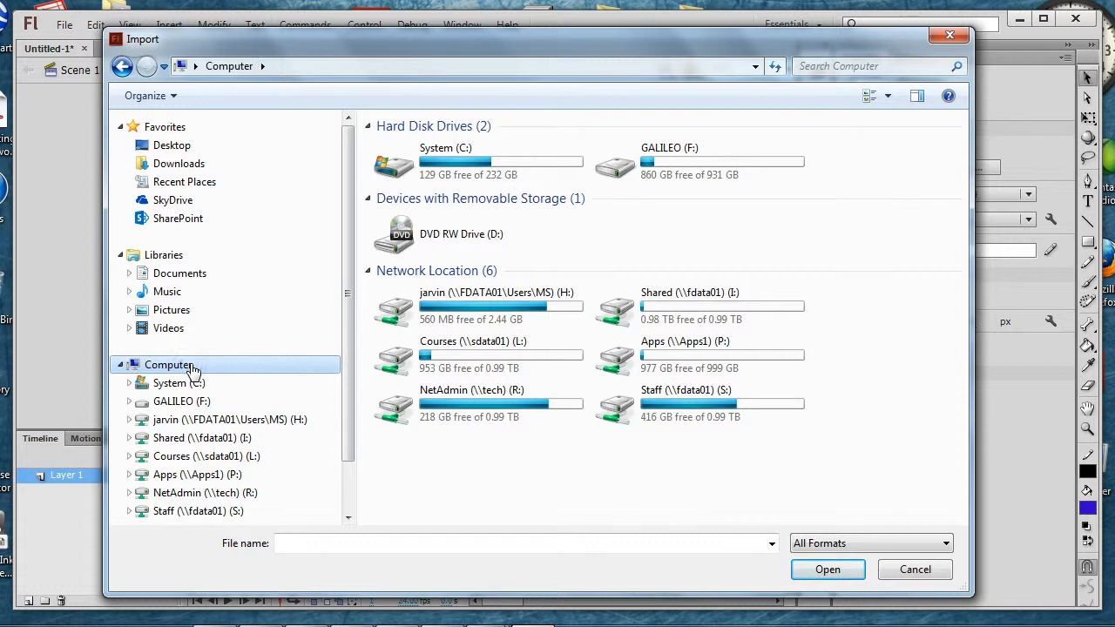
pyautogui.click(183, 370)
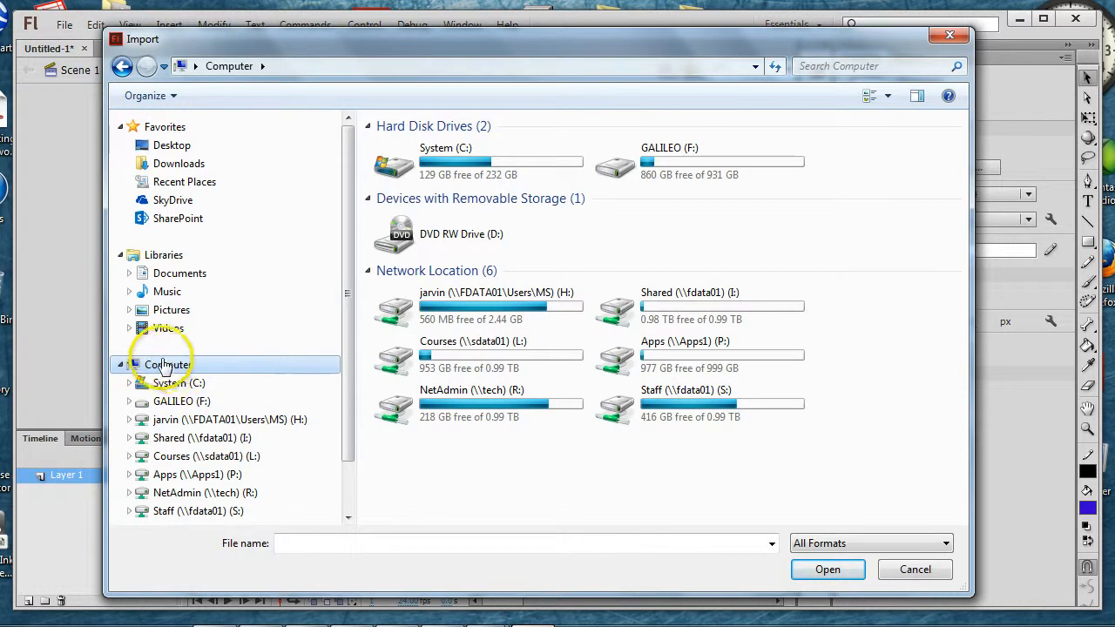
pyautogui.click(440, 350)
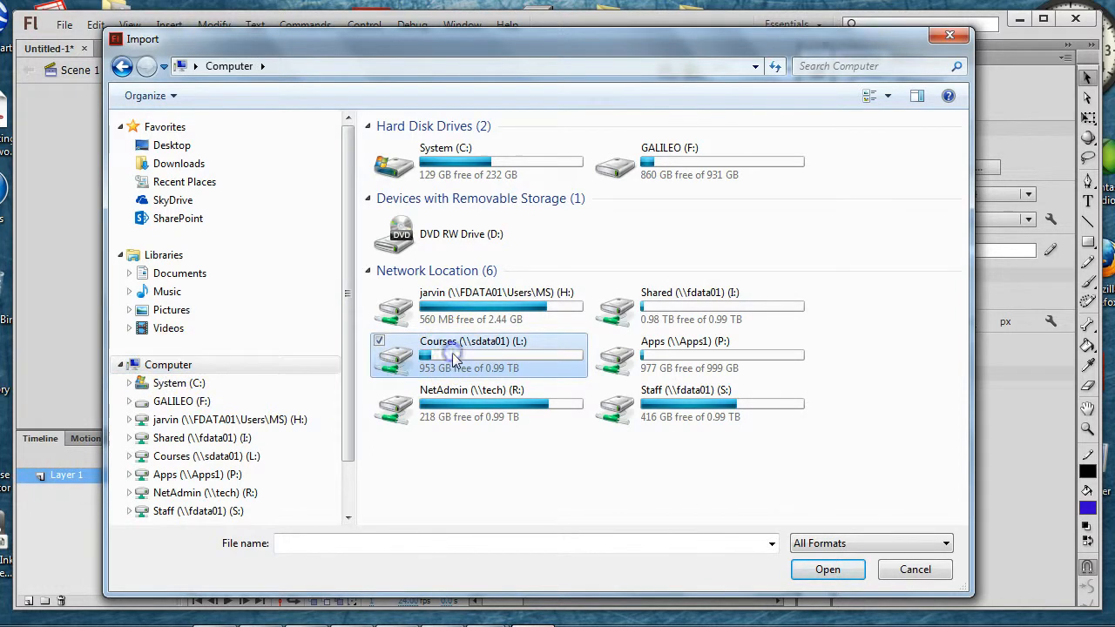
pyautogui.doubleClick(519, 349)
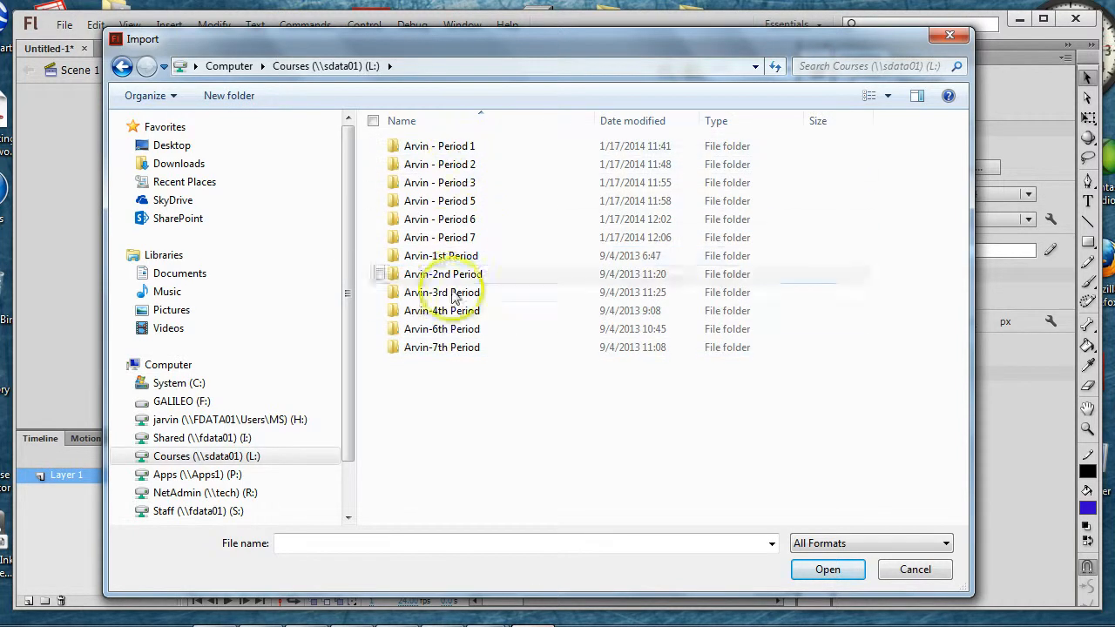
# Step: Open the animals folder inside the Assignments folder of the Period 3 course on the Courses (L:) drive
pyautogui.click(441, 183)
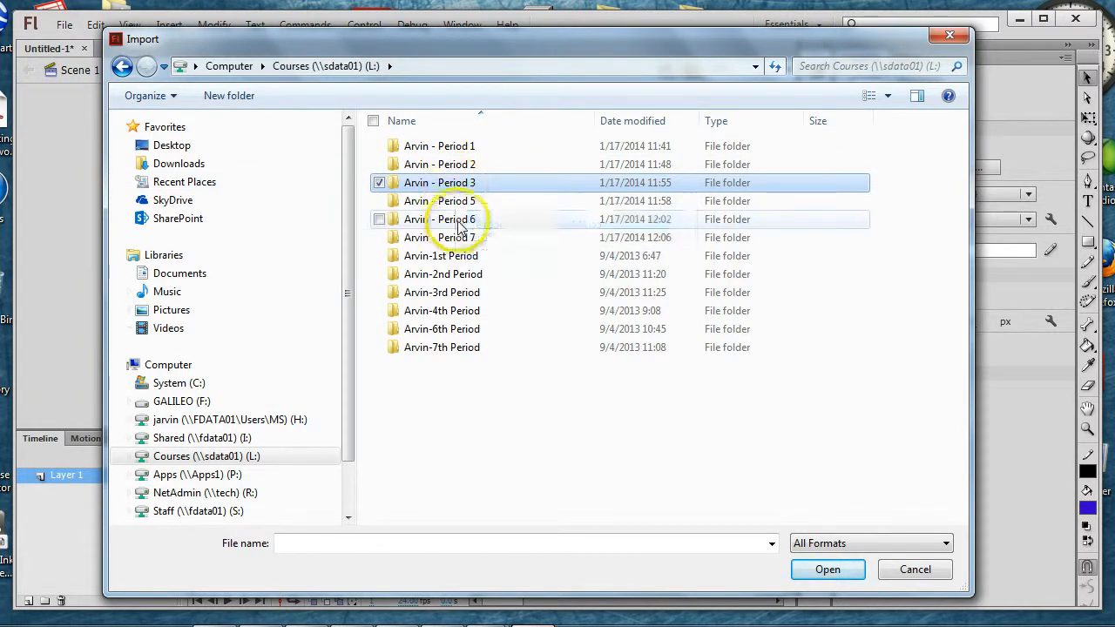
pyautogui.click(460, 220)
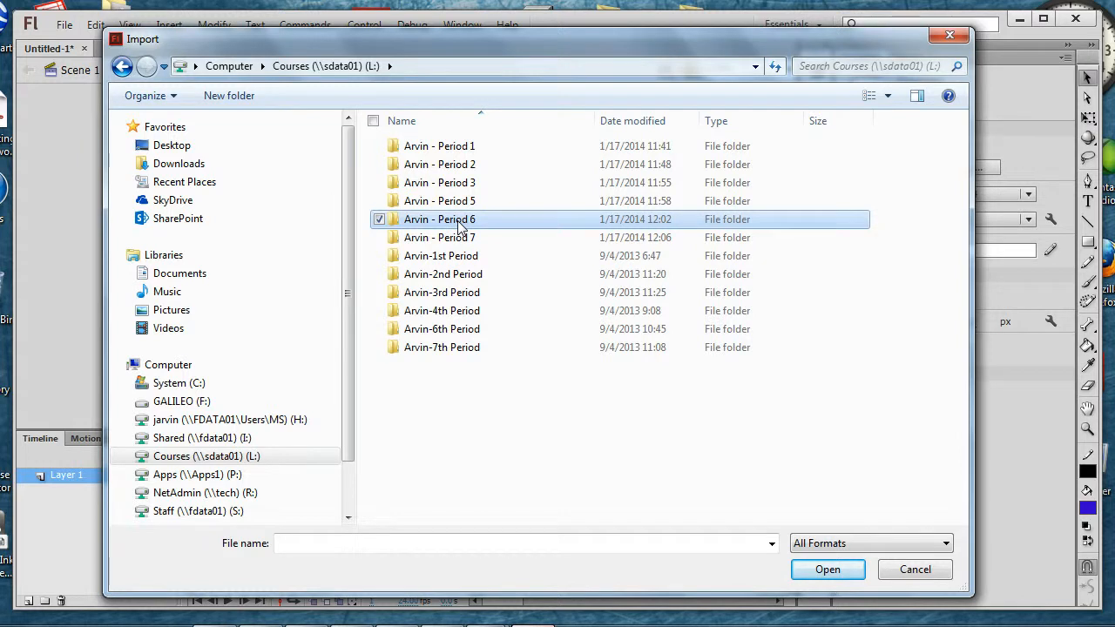
pyautogui.click(455, 184)
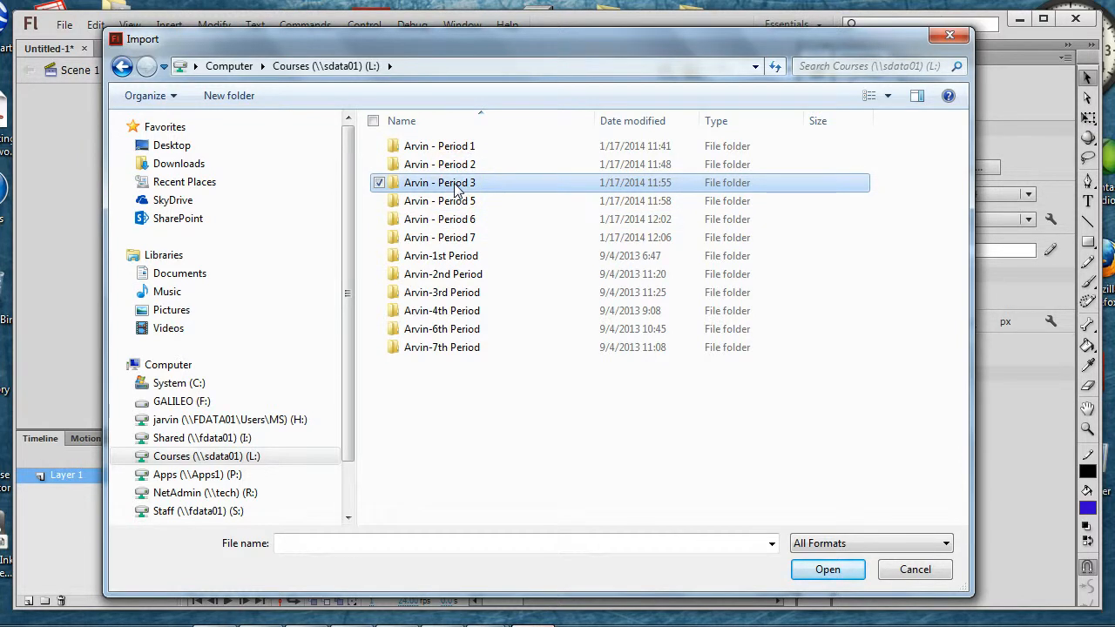
pyautogui.doubleClick(454, 186)
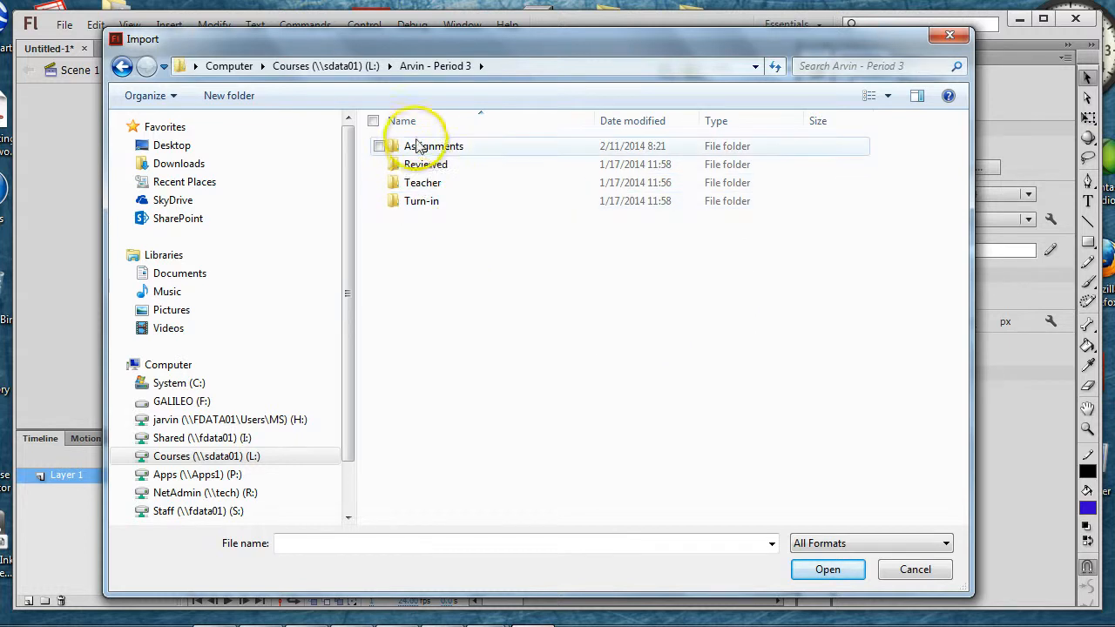
pyautogui.click(420, 153)
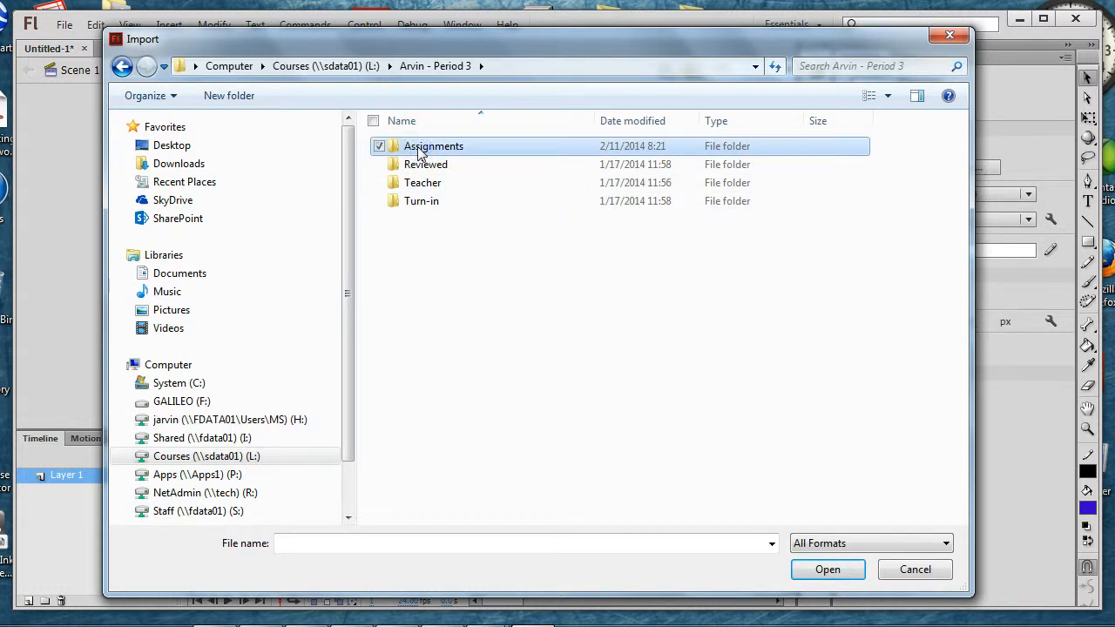
pyautogui.doubleClick(420, 152)
pyautogui.click(424, 149)
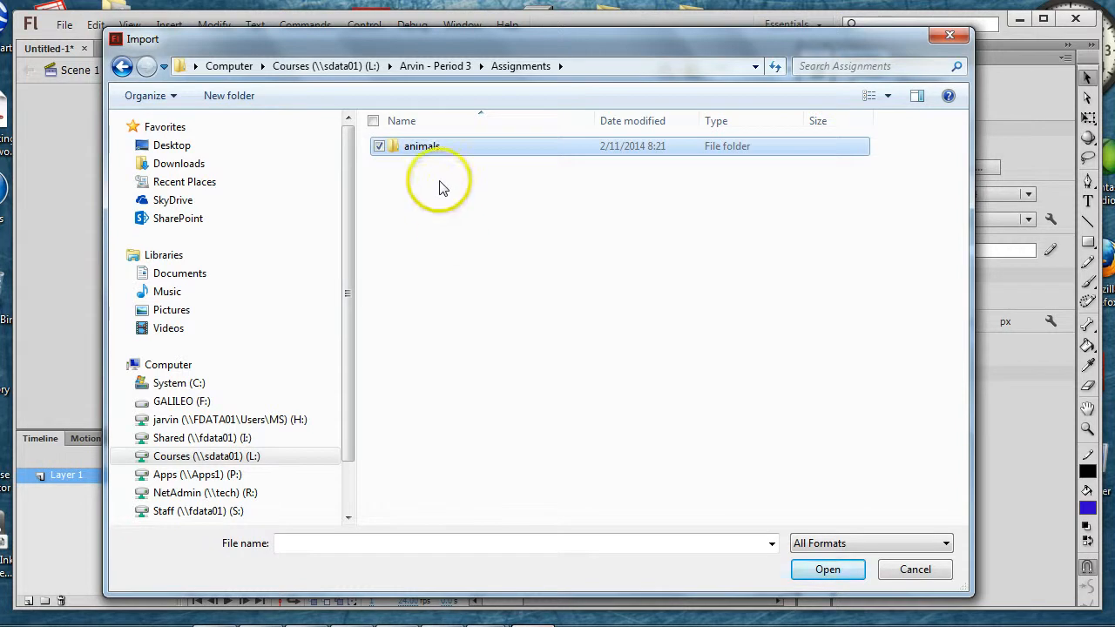
pyautogui.doubleClick(424, 148)
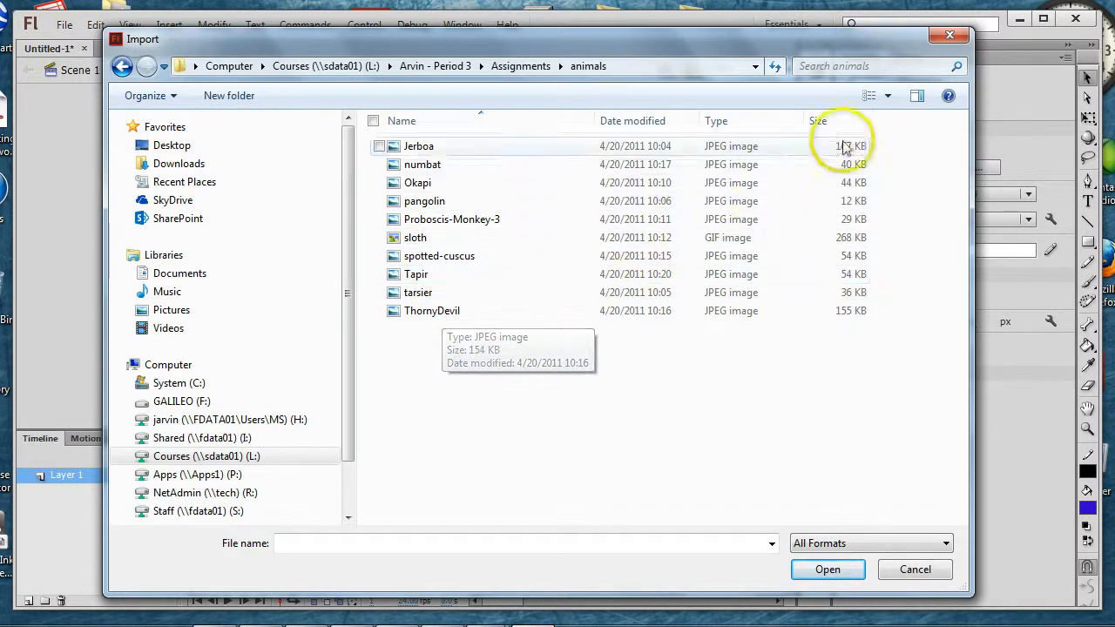
# Step: Display the animal photos as large icons and import the Tapir image to the stage
pyautogui.click(887, 96)
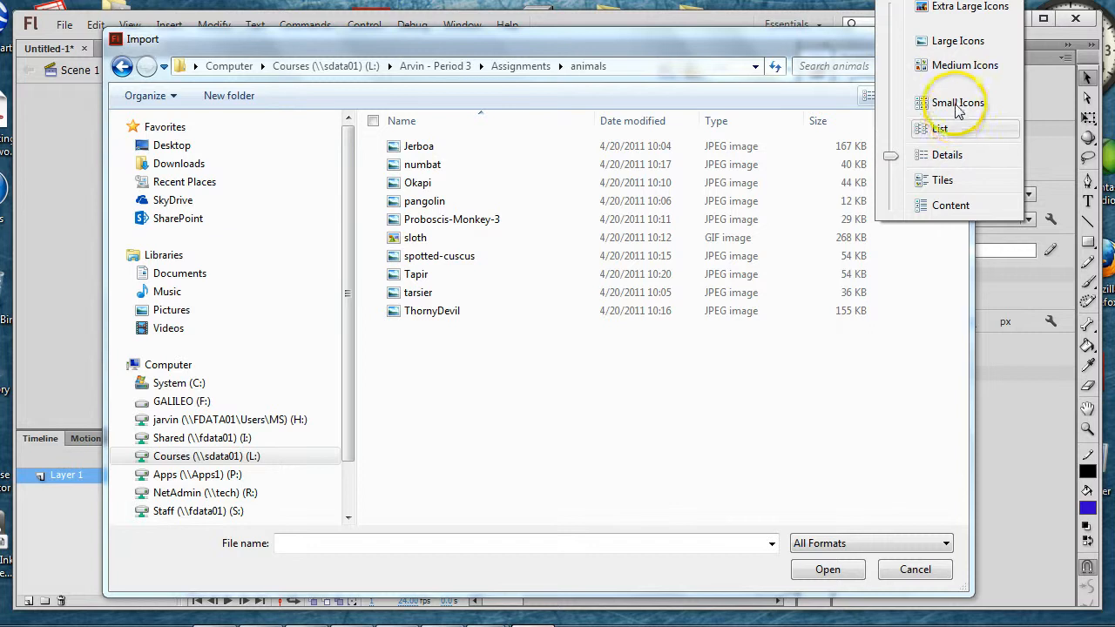
pyautogui.click(955, 42)
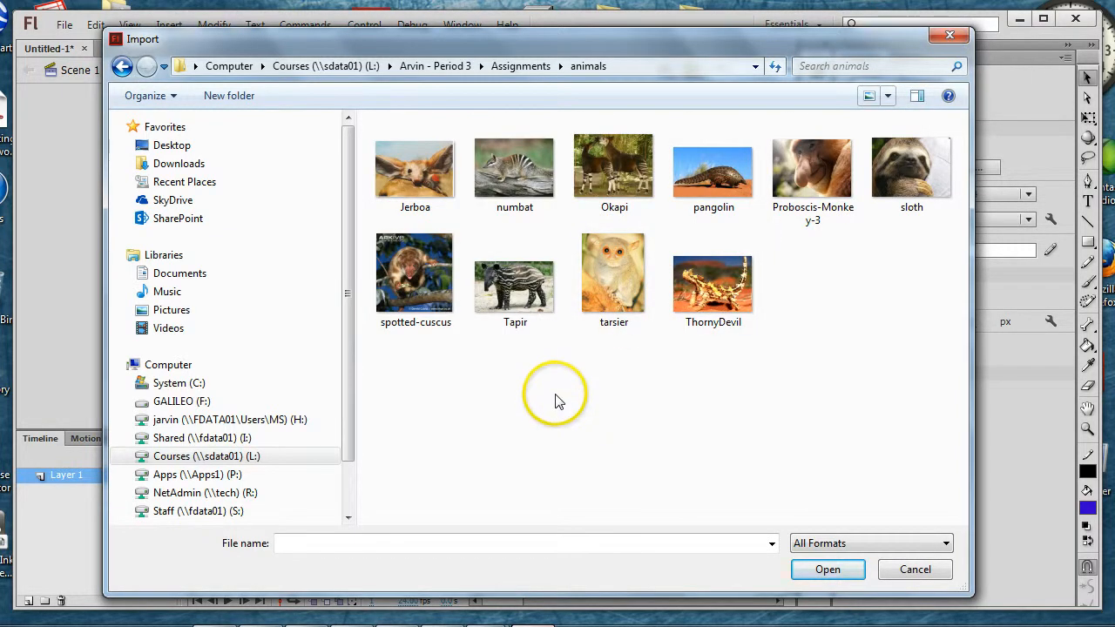
pyautogui.scroll(-1, 554, 400)
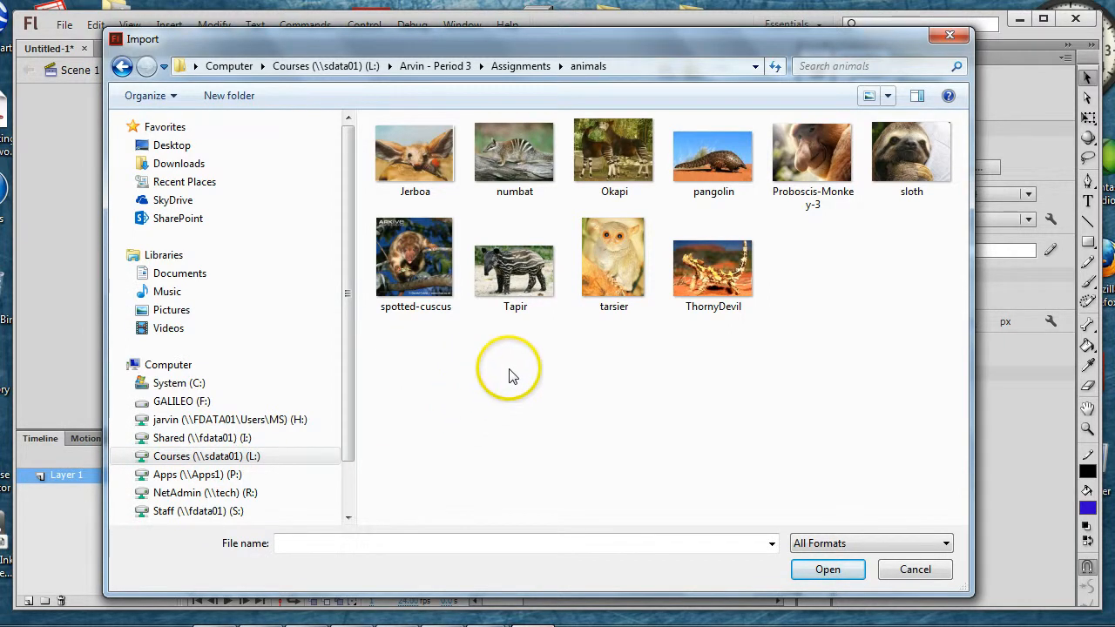
pyautogui.click(523, 276)
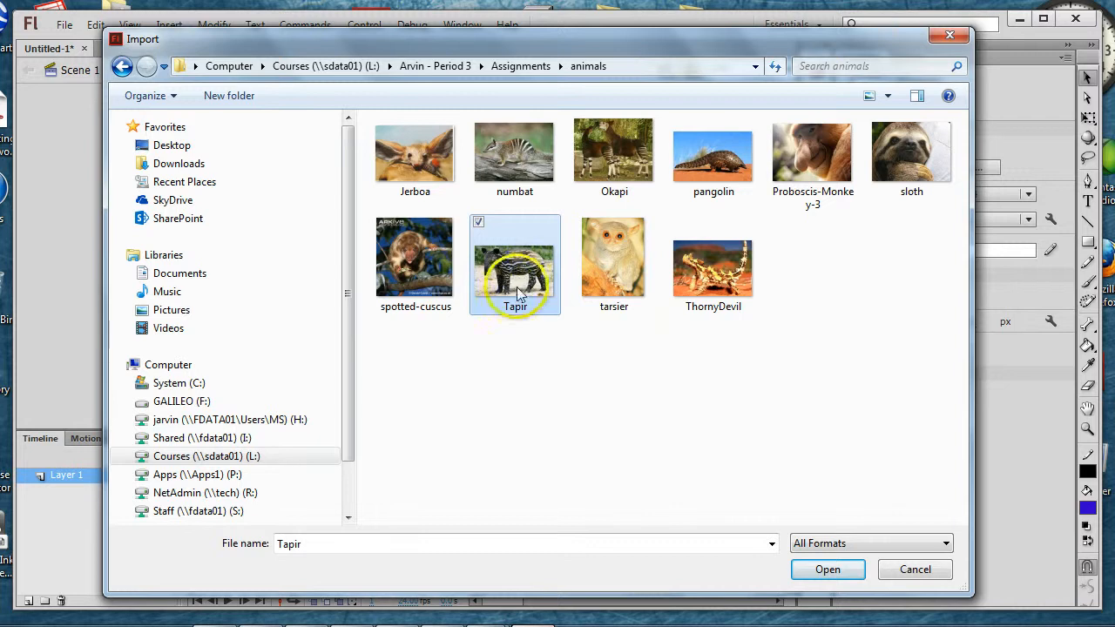
pyautogui.click(843, 570)
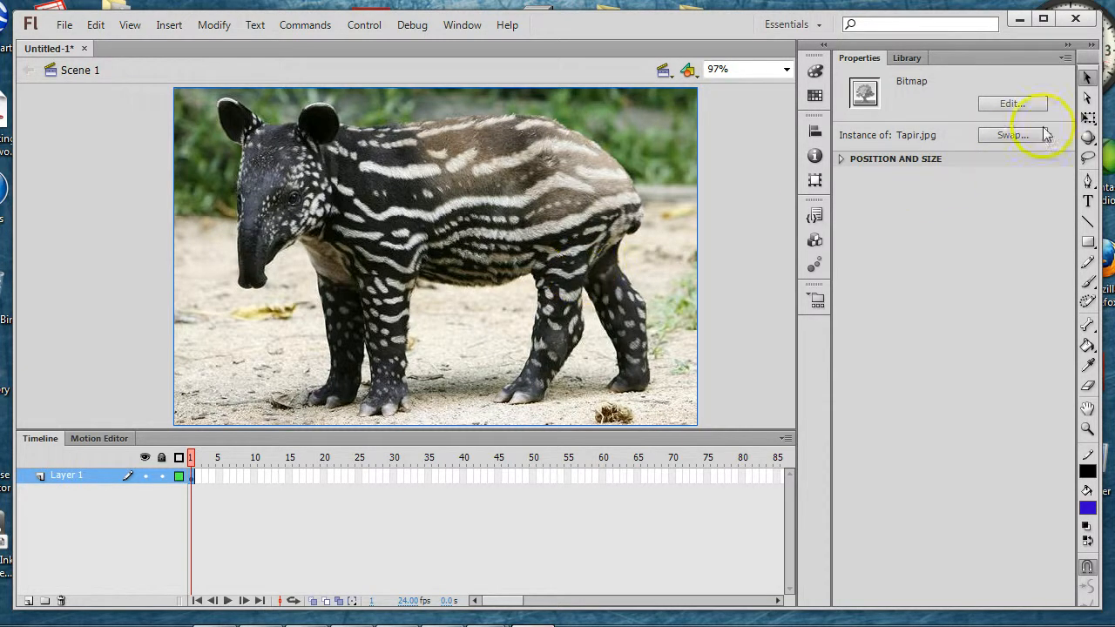
# Step: Scale the tapir photo down with Free Transform and position it within the black stage with a border all around
pyautogui.click(1087, 121)
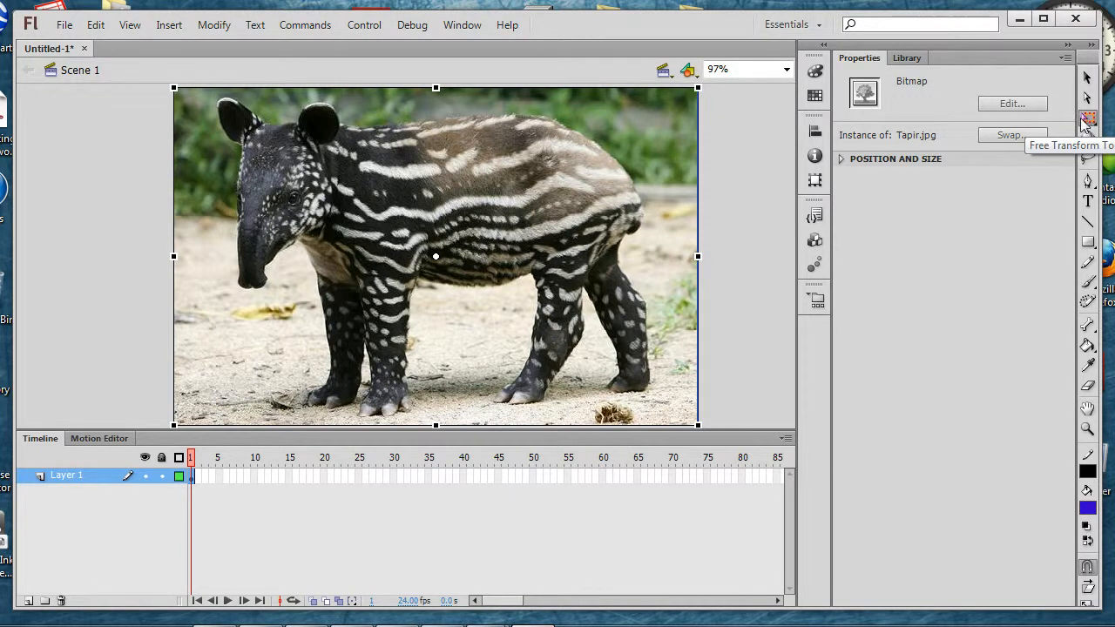
pyautogui.moveTo(700, 90); pyautogui.dragTo(615, 141)
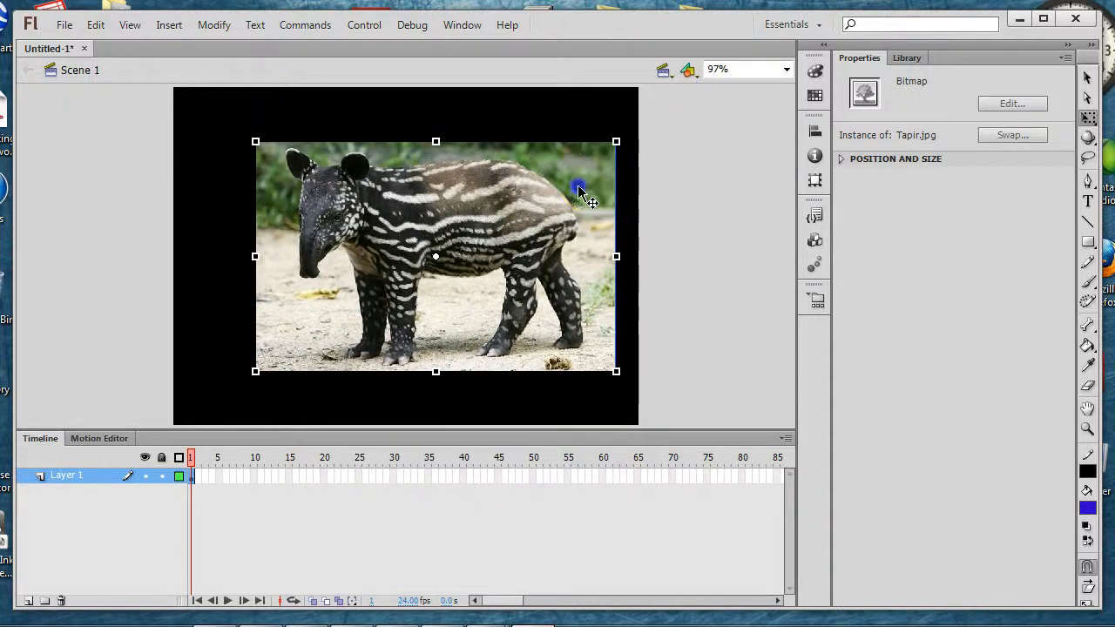
pyautogui.moveTo(578, 187); pyautogui.dragTo(555, 187)
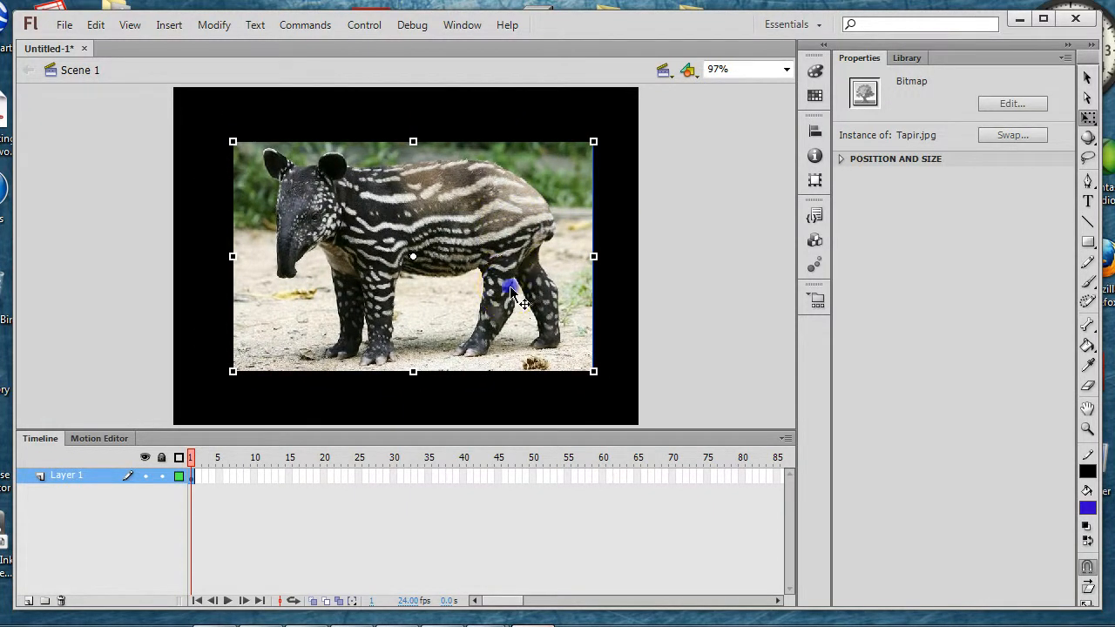
pyautogui.moveTo(514, 296); pyautogui.dragTo(512, 278)
pyautogui.click(1086, 78)
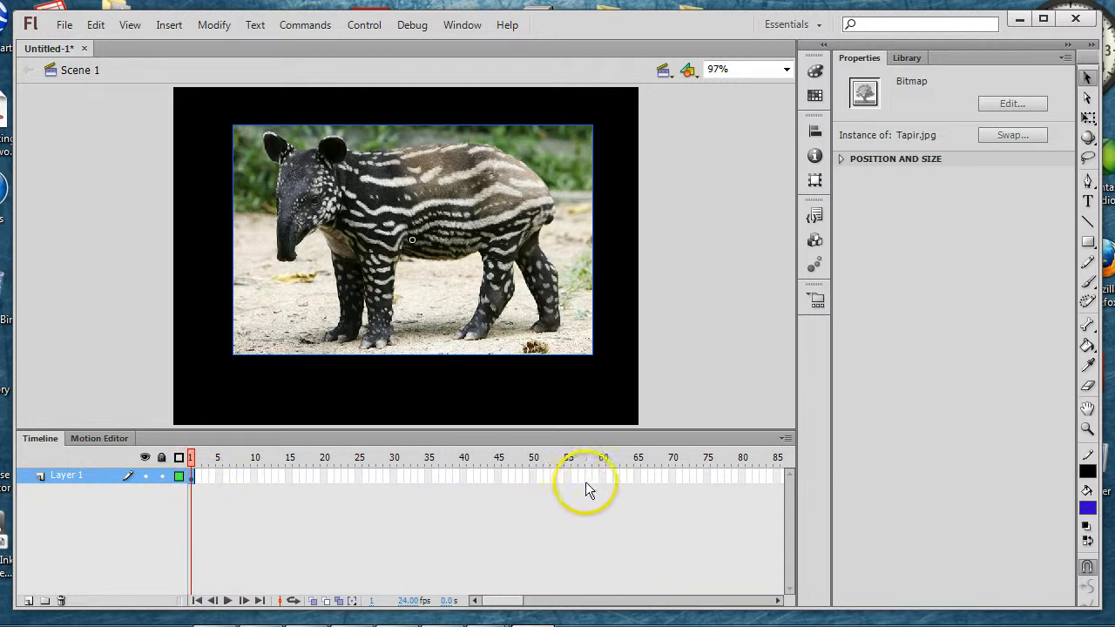
# Step: Insert a keyframe at frame 50 of Layer 1 to extend the tapir photo's display time
pyautogui.click(534, 479)
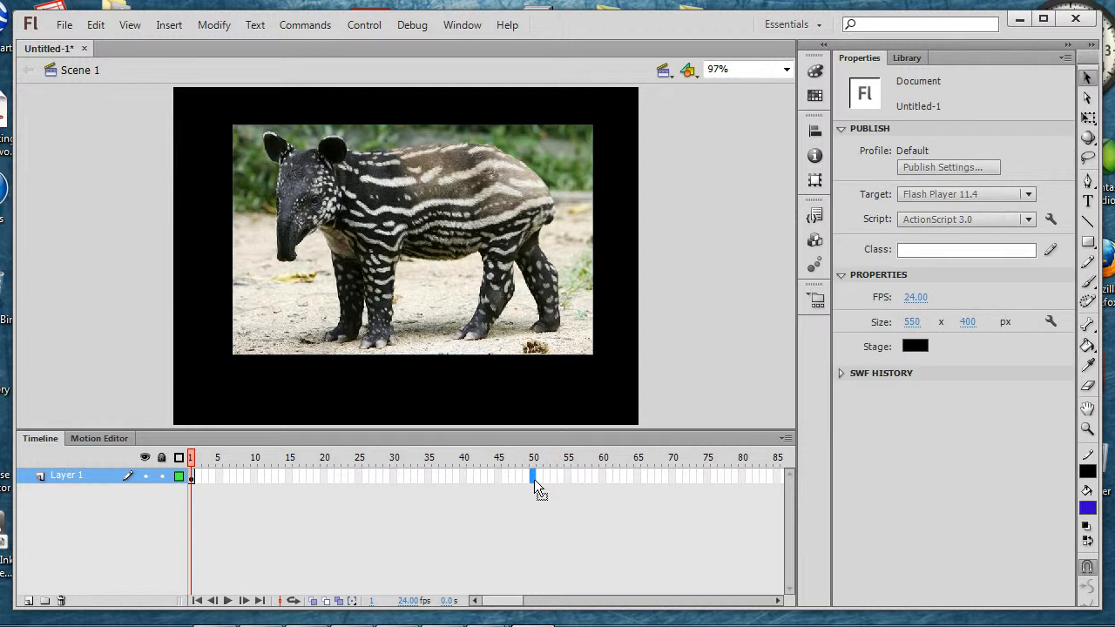
pyautogui.click(602, 479)
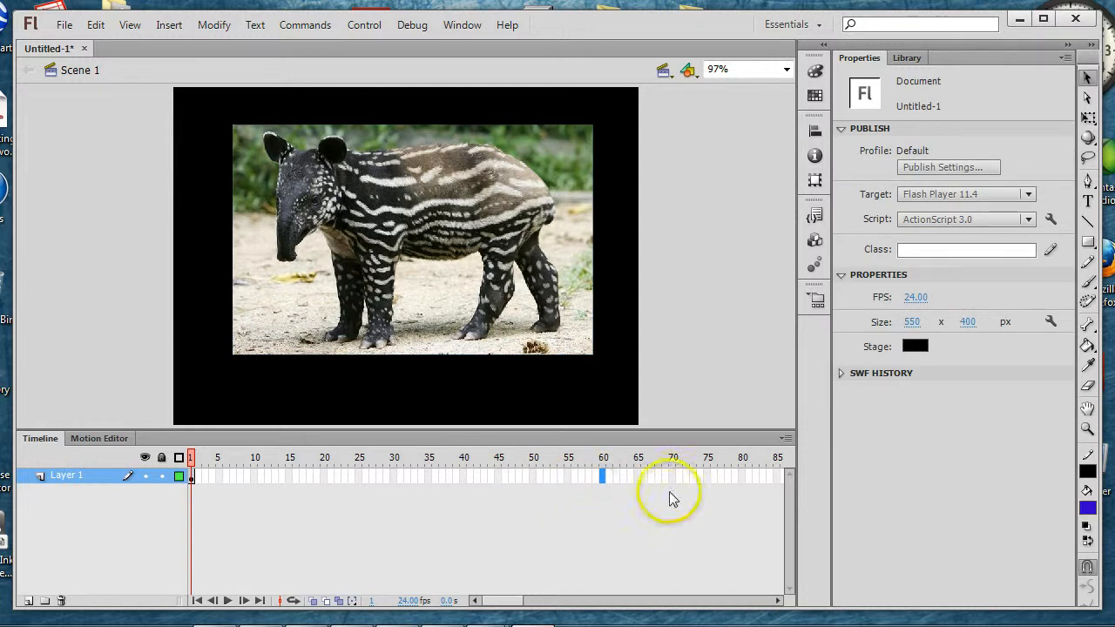
pyautogui.click(672, 477)
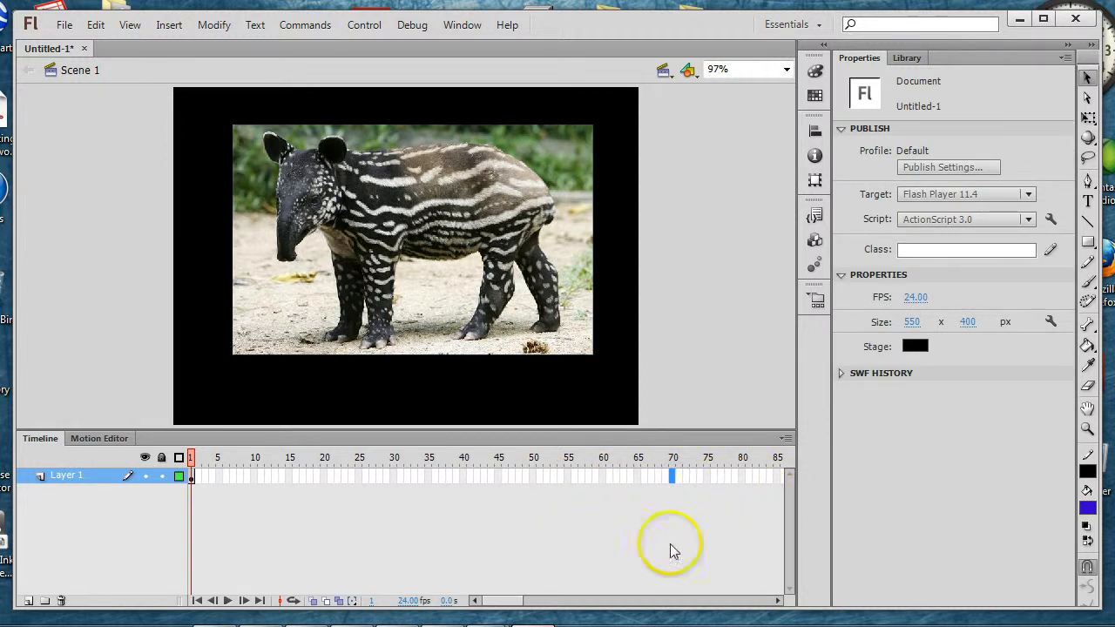
pyautogui.moveTo(518, 597)
pyautogui.mouseDown()
pyautogui.moveTo(547, 599)
pyautogui.moveTo(500, 599)
pyautogui.mouseUp()
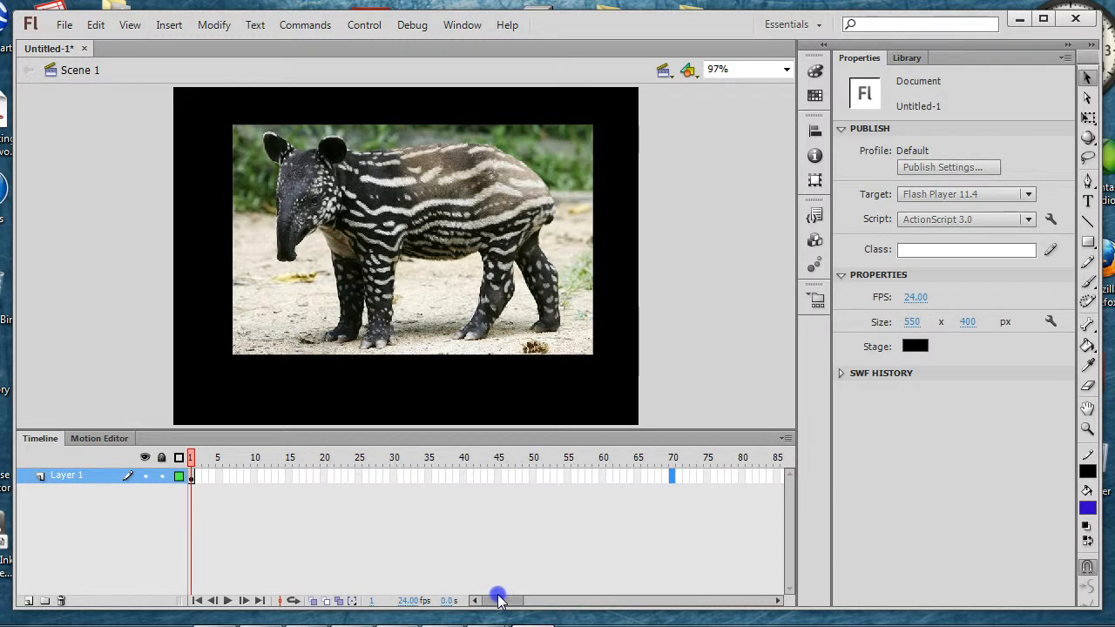
pyautogui.click(532, 478)
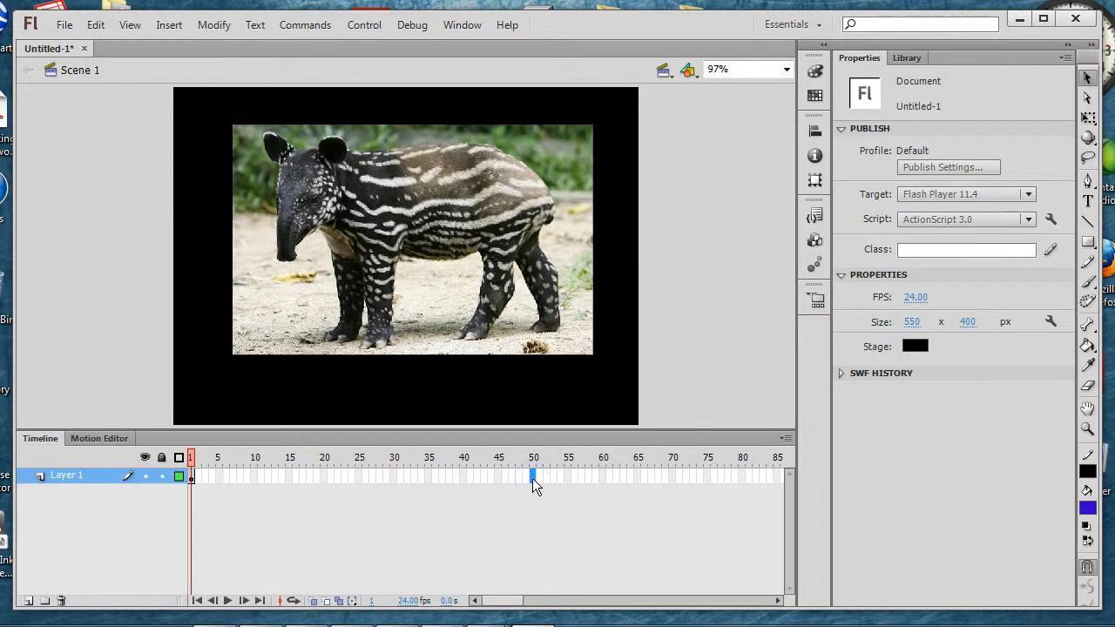
pyautogui.press('F5')
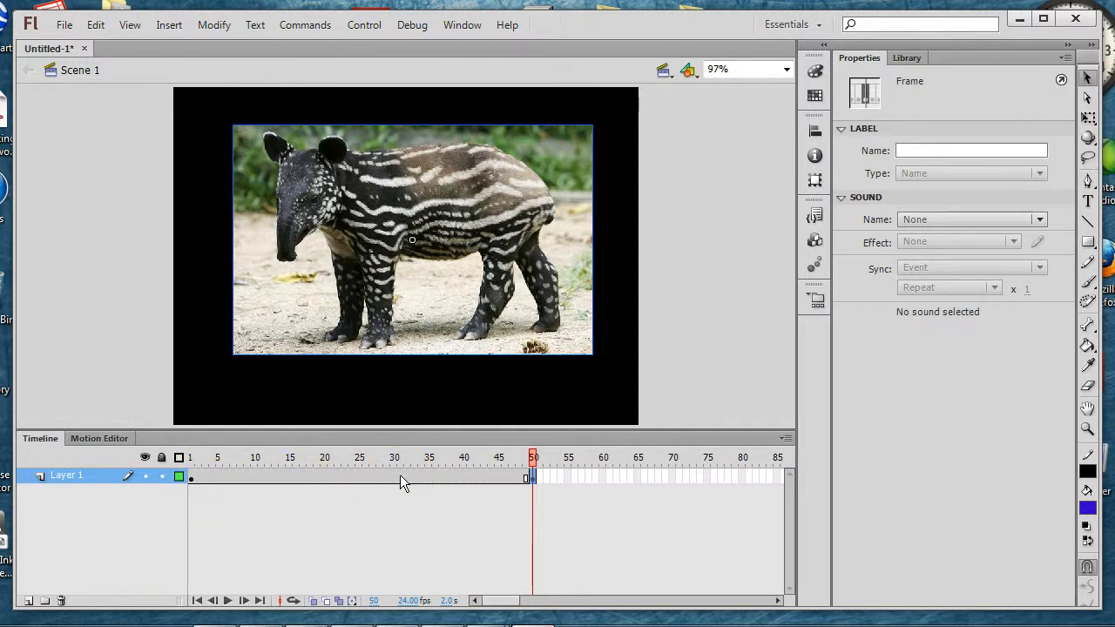
# Step: Play back the tapir section of the timeline and insert a blank keyframe at frame 51
pyautogui.press('Return')
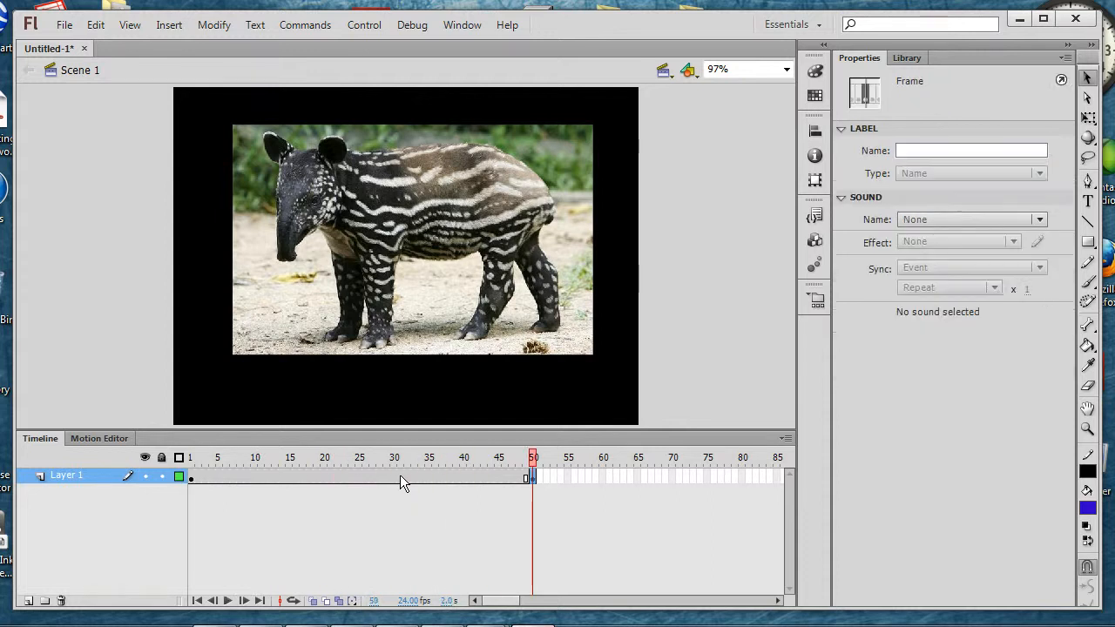
pyautogui.press('Return')
pyautogui.press('.')
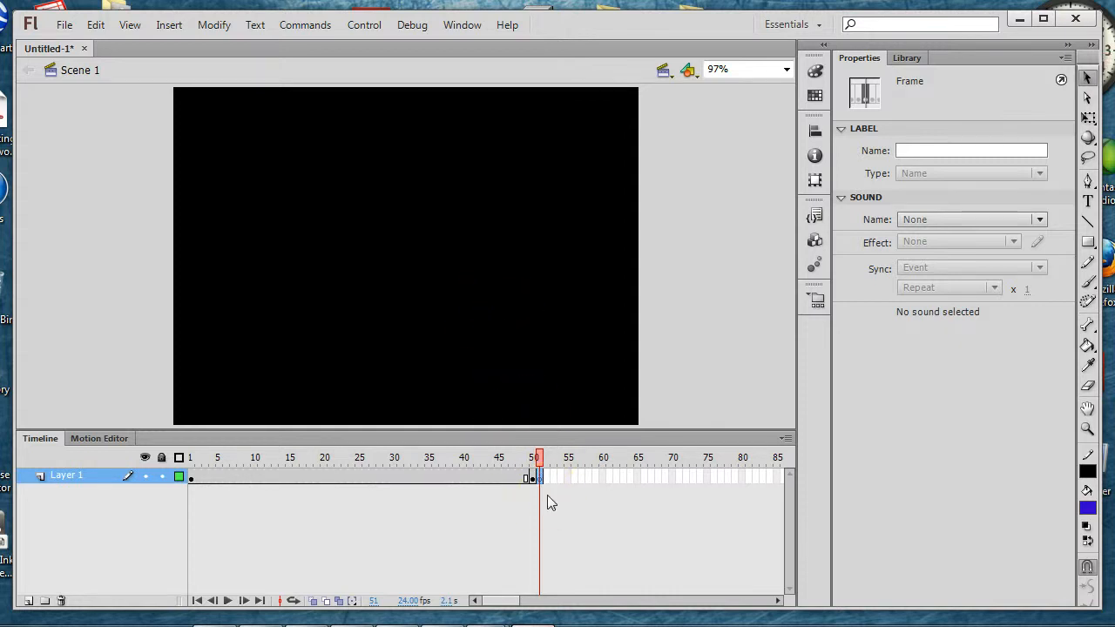
# Step: Import the pangolin image to the stage on frame 51
pyautogui.click(65, 27)
pyautogui.click(230, 293)
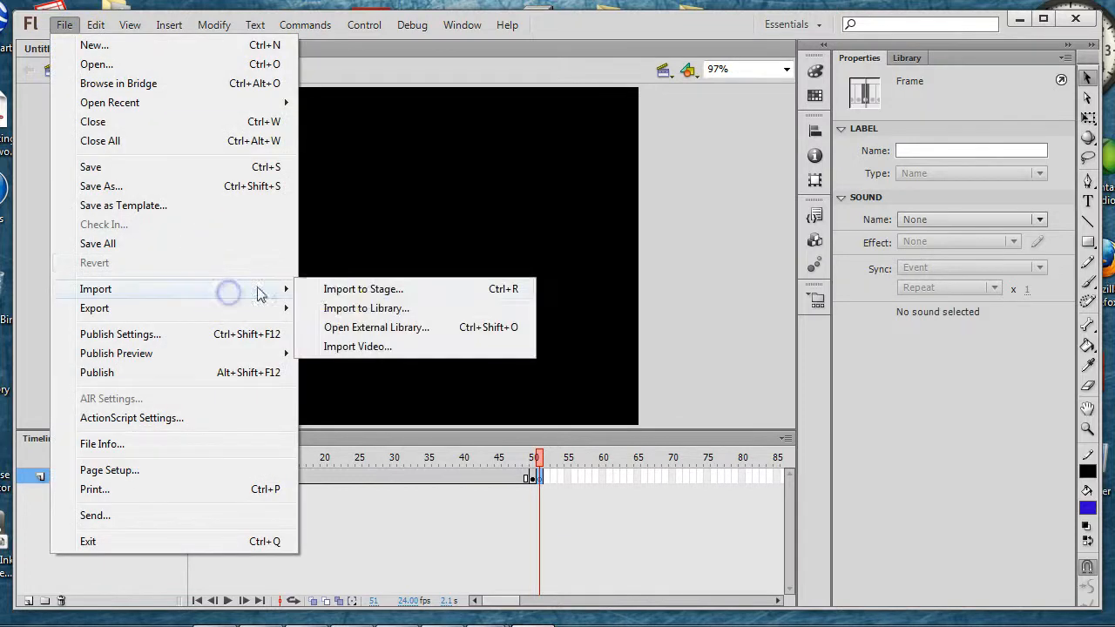
pyautogui.click(357, 290)
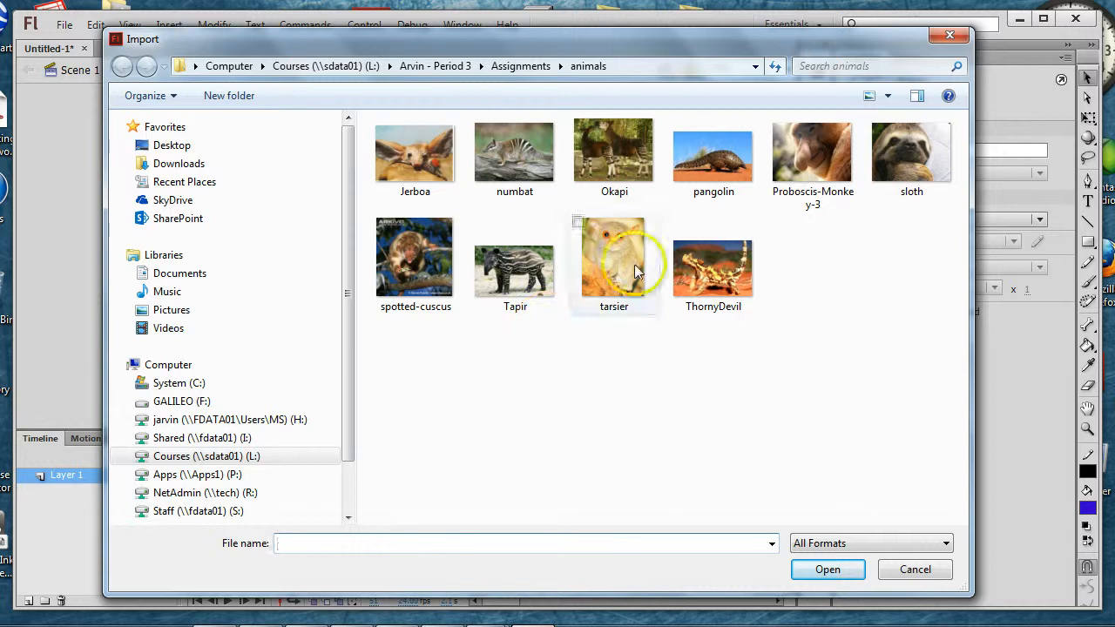
pyautogui.click(707, 161)
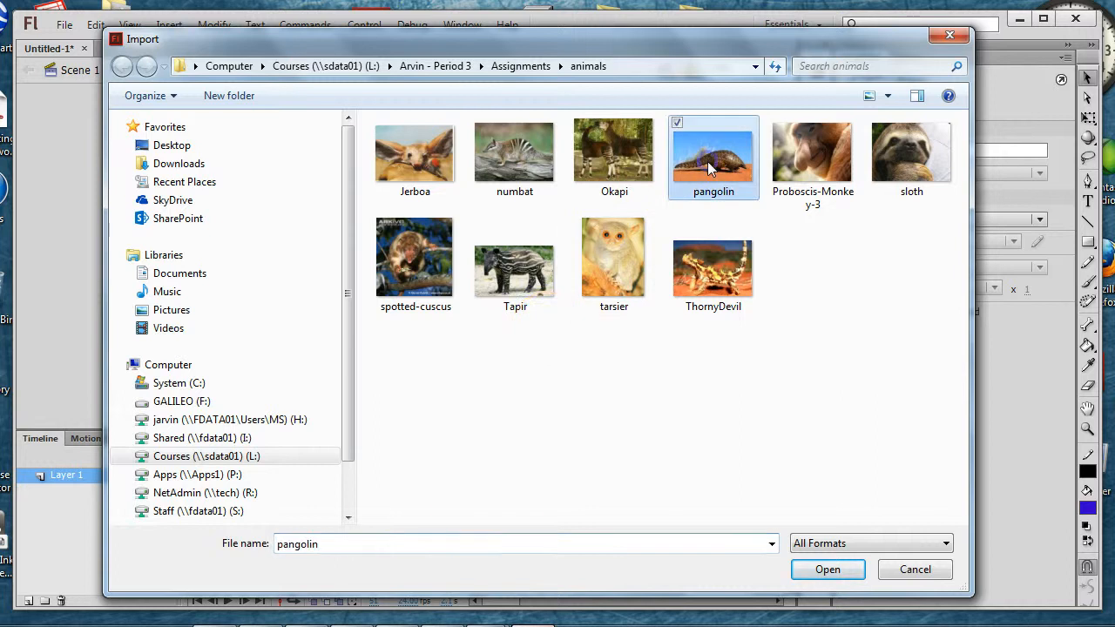
pyautogui.click(824, 569)
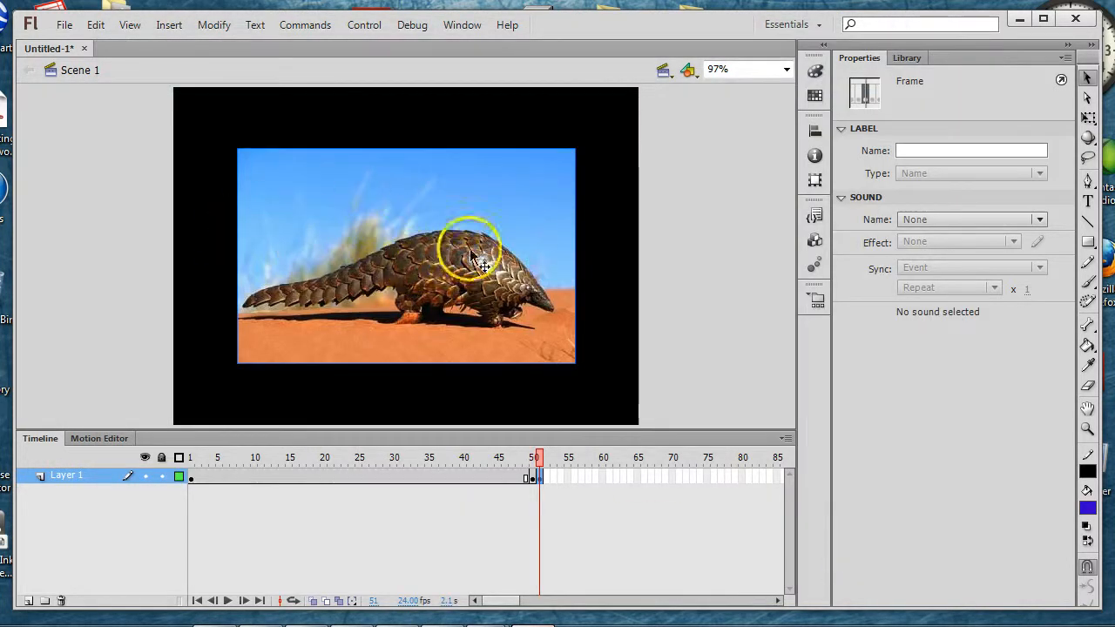
# Step: Enlarge the pangolin photo with Free Transform so it fills most of the stage, leaving a black border around it
pyautogui.hotkey('ctrl', 'a')
pyautogui.press('q')
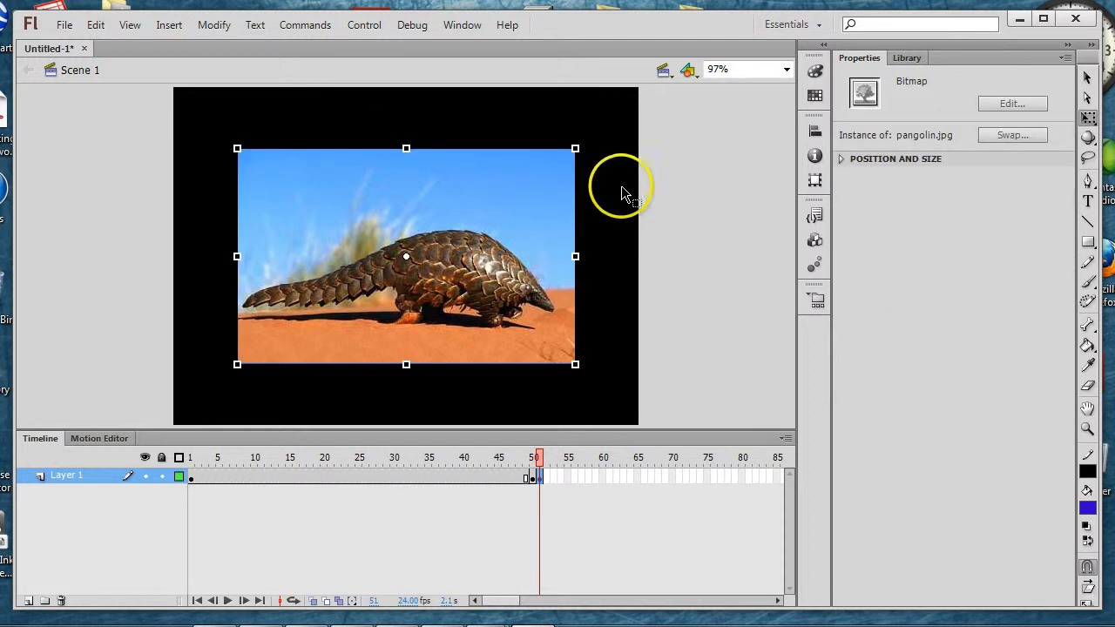
pyautogui.moveTo(588, 138); pyautogui.dragTo(611, 123)
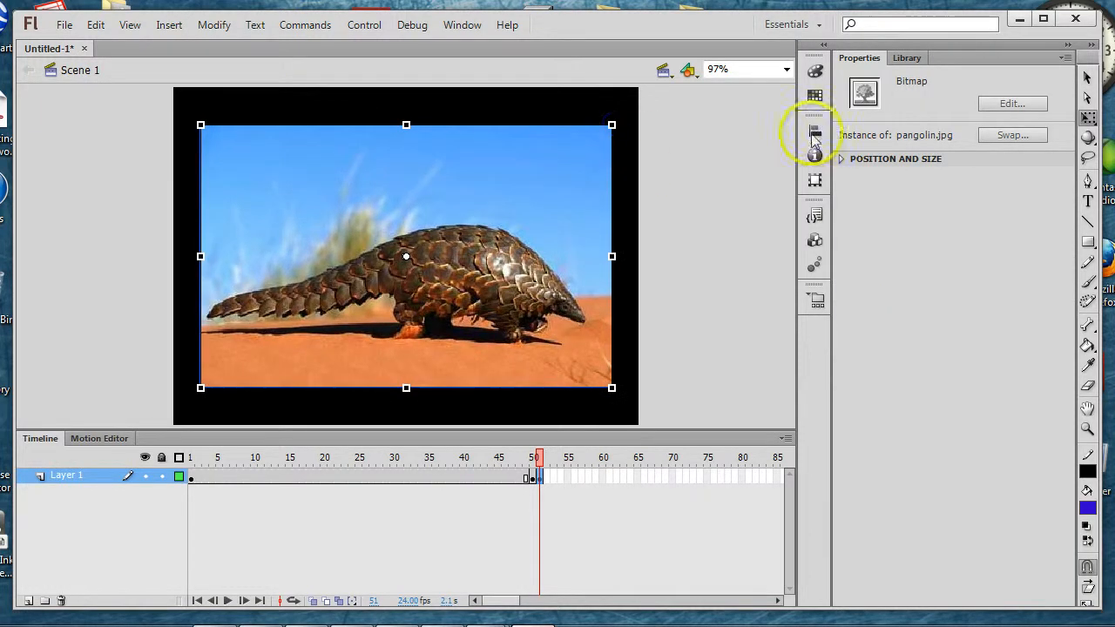
pyautogui.click(1087, 77)
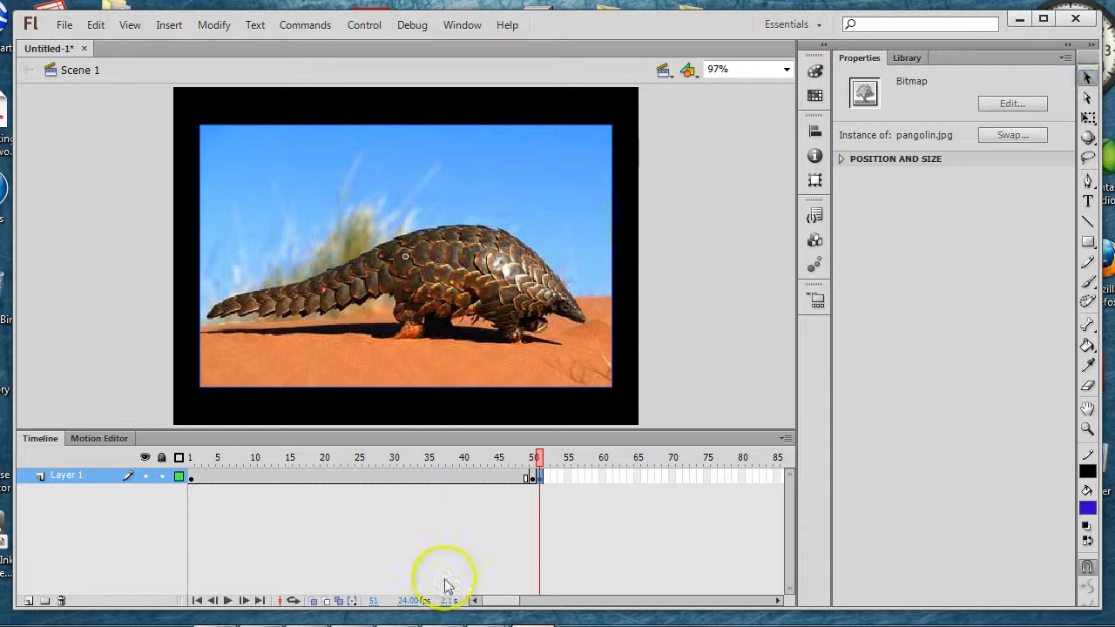
# Step: Insert a keyframe at frame 101 to extend the pangolin photo, and a blank keyframe at frame 102
pyautogui.moveTo(500, 600); pyautogui.dragTo(520, 600)
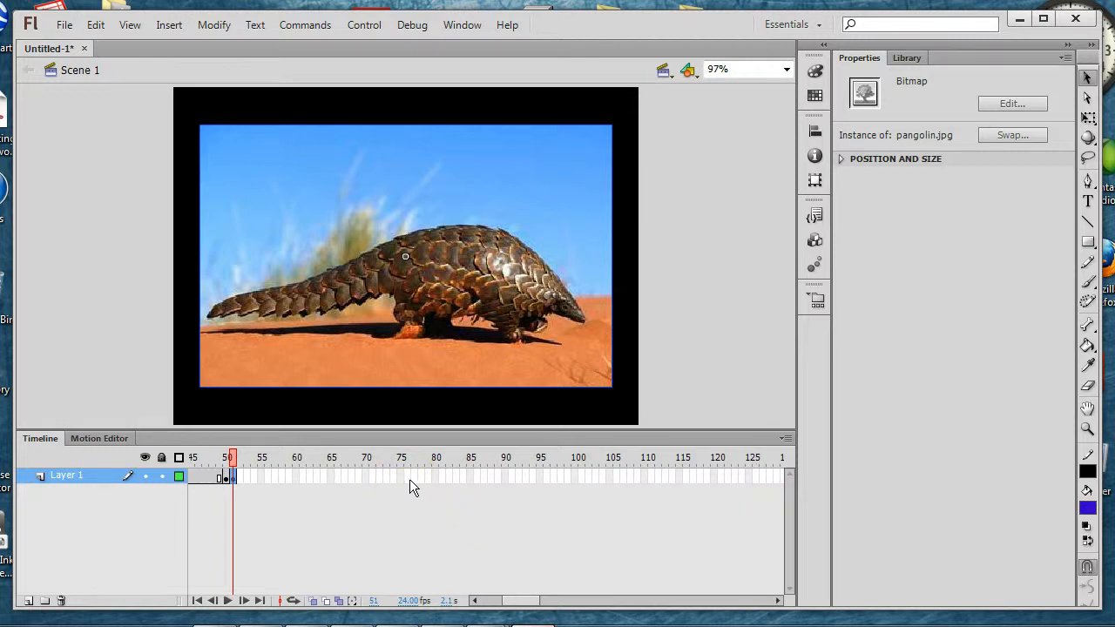
pyautogui.click(579, 477)
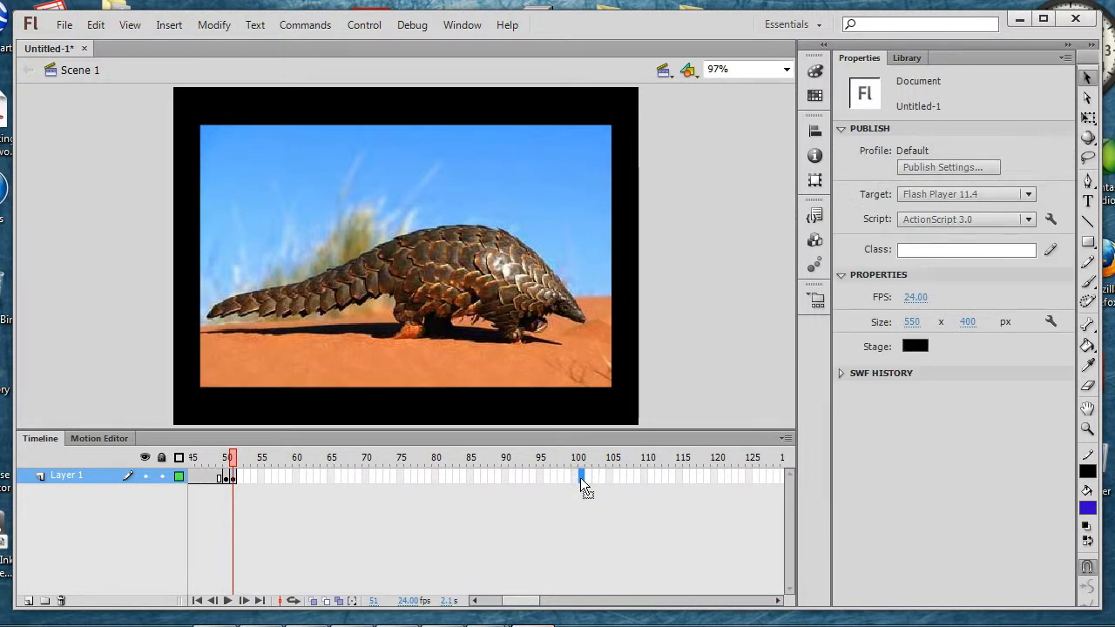
pyautogui.press('F6')
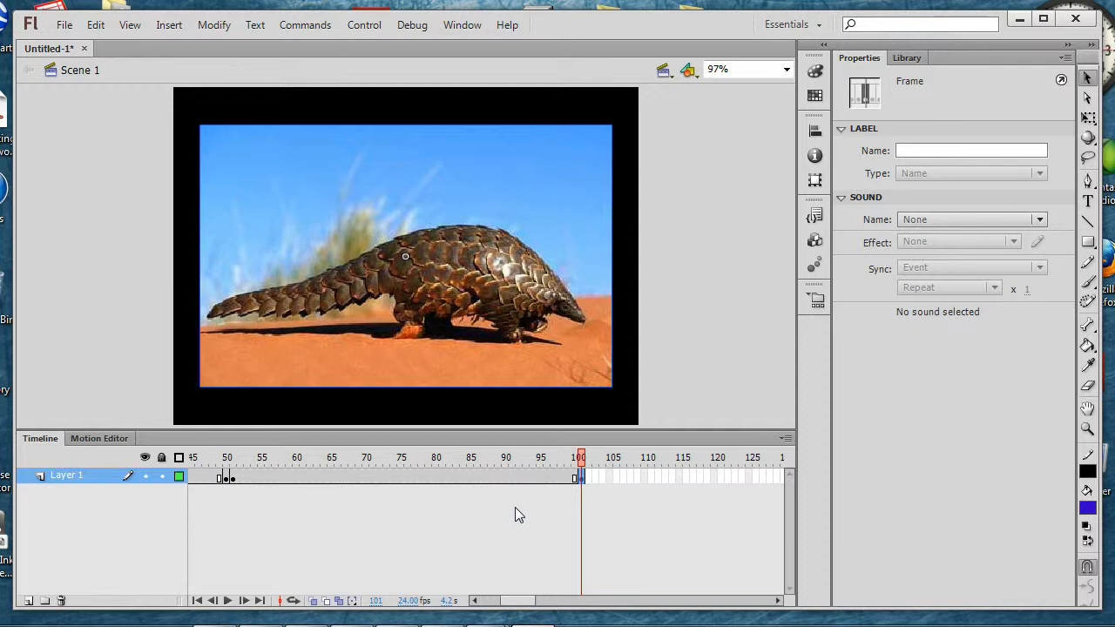
pyautogui.press('.')
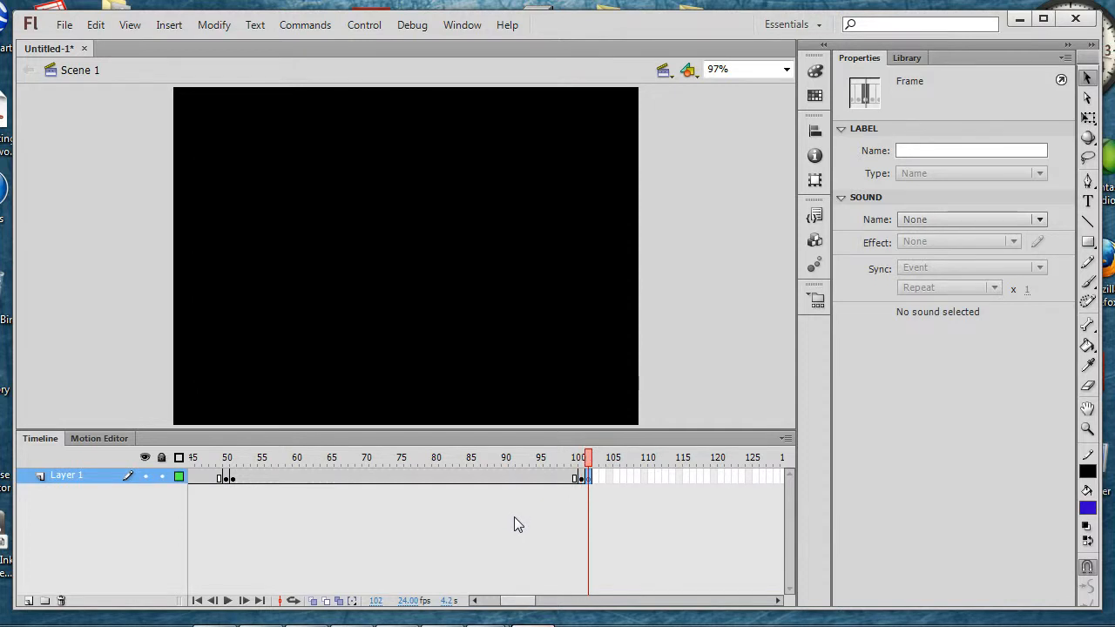
pyautogui.press('Return')
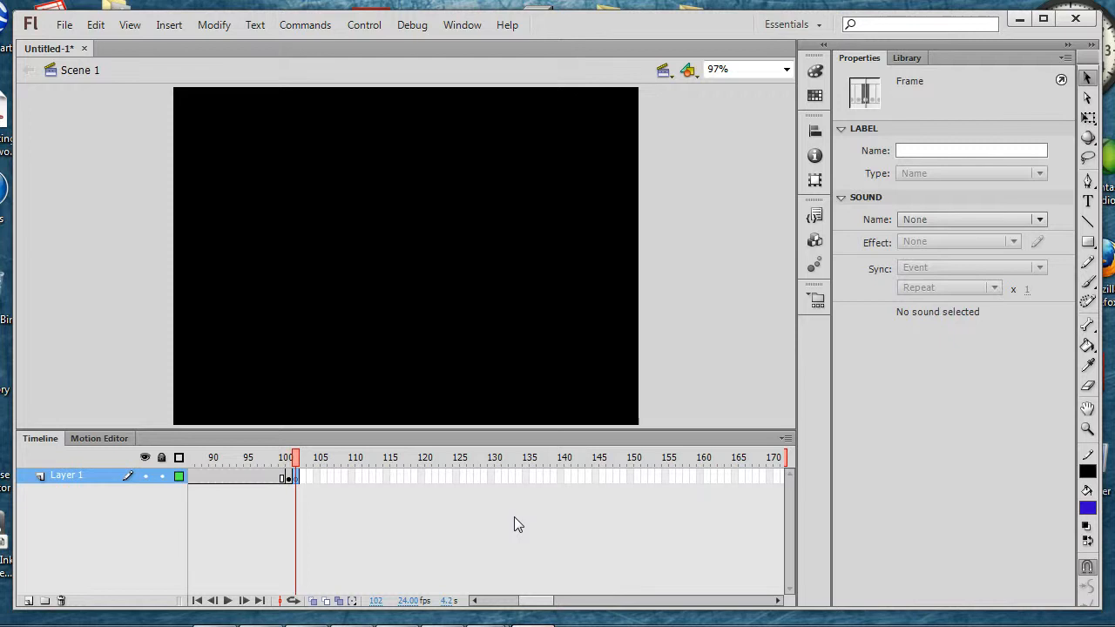
# Step: Import the sloth image to the stage on frame 102
pyautogui.click(69, 27)
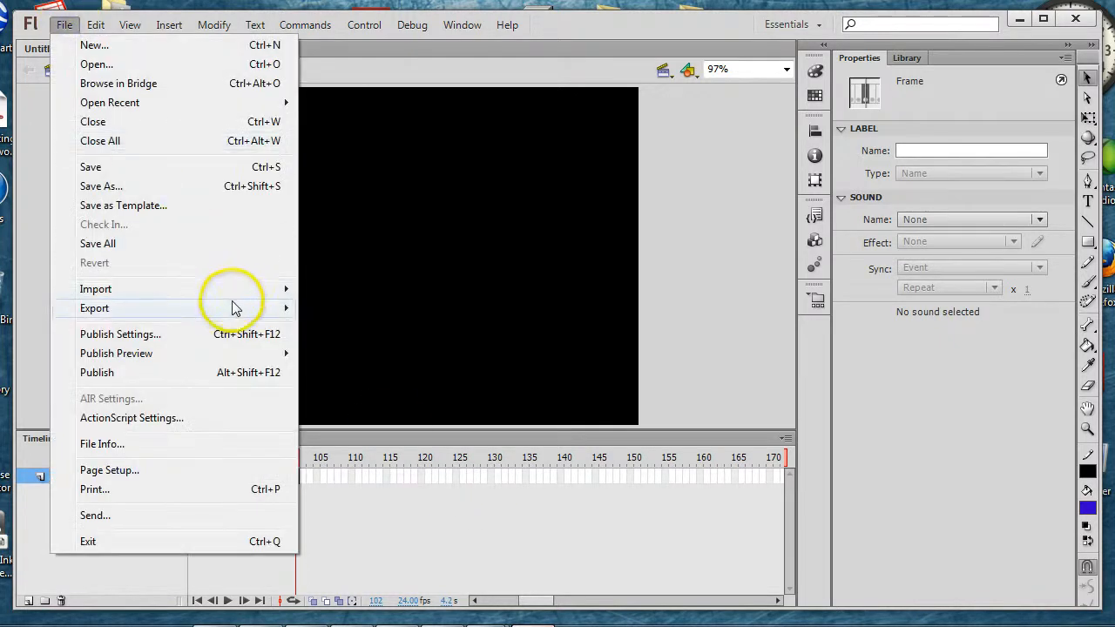
pyautogui.moveTo(239, 294)
pyautogui.click(352, 288)
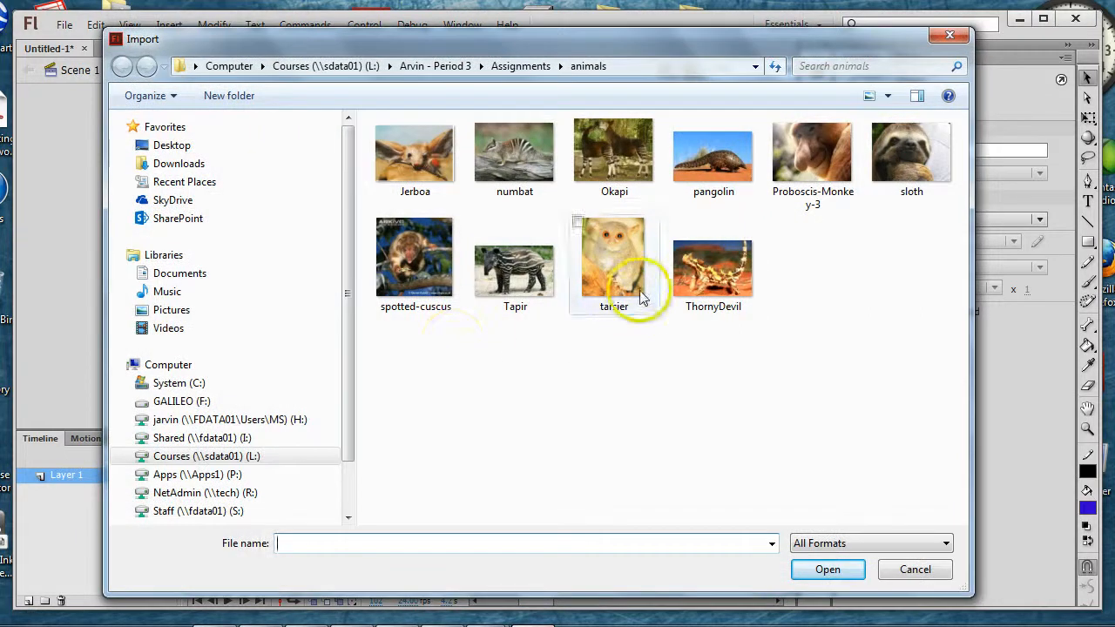
pyautogui.click(912, 207)
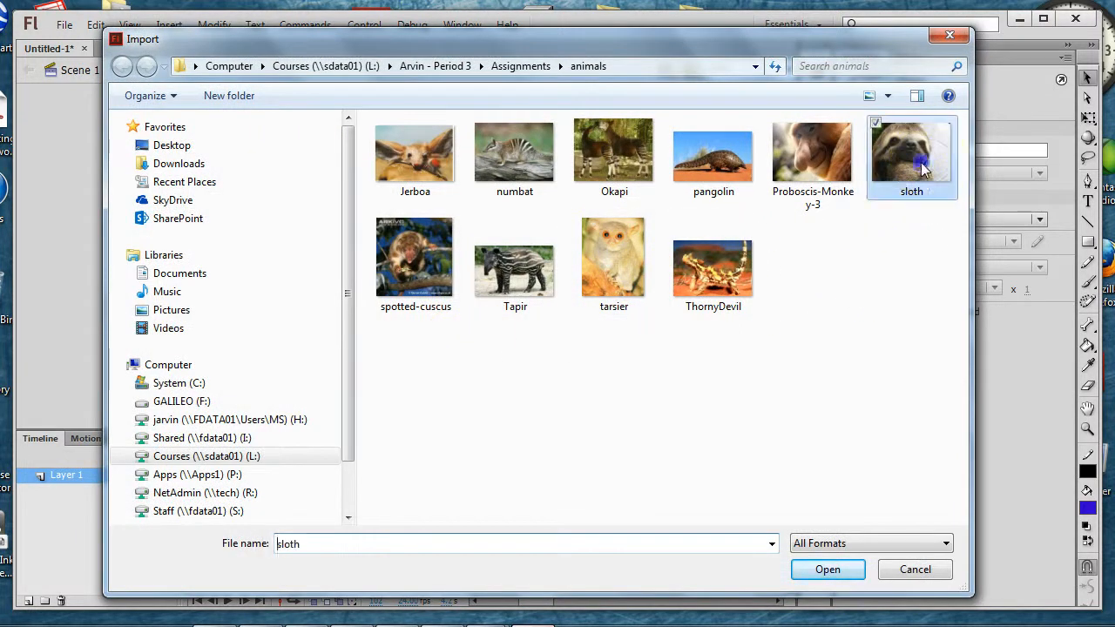
pyautogui.click(827, 568)
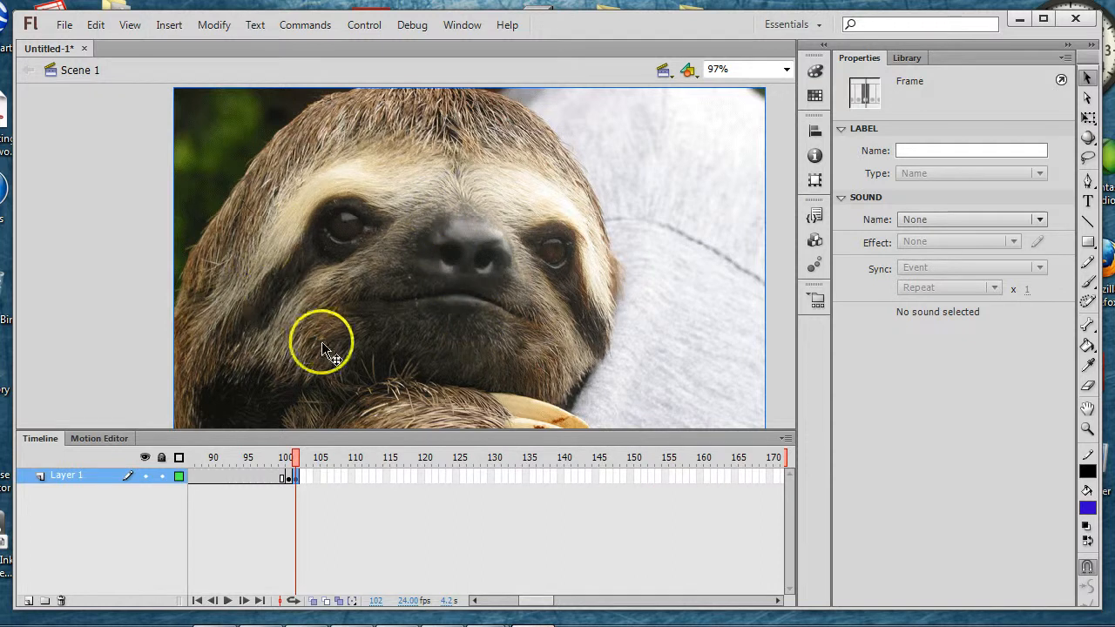
# Step: Shrink the sloth photo with Free Transform and centre it on the stage, leaving a black border around it
pyautogui.click(590, 340)
pyautogui.press('q')
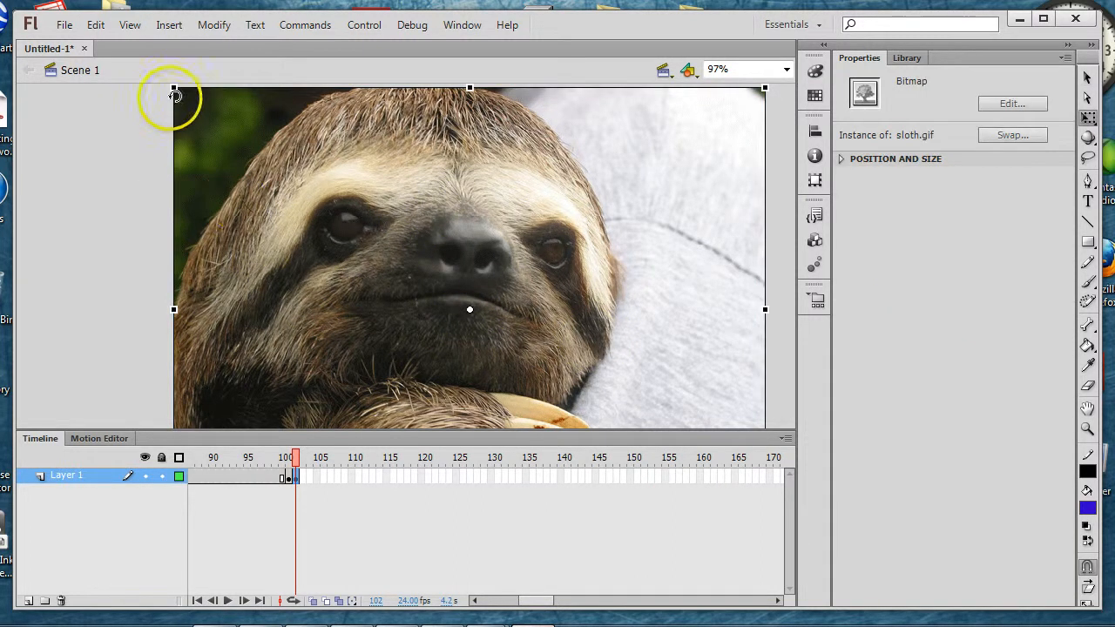
pyautogui.moveTo(170, 88); pyautogui.dragTo(275, 163)
pyautogui.moveTo(584, 231); pyautogui.dragTo(531, 183)
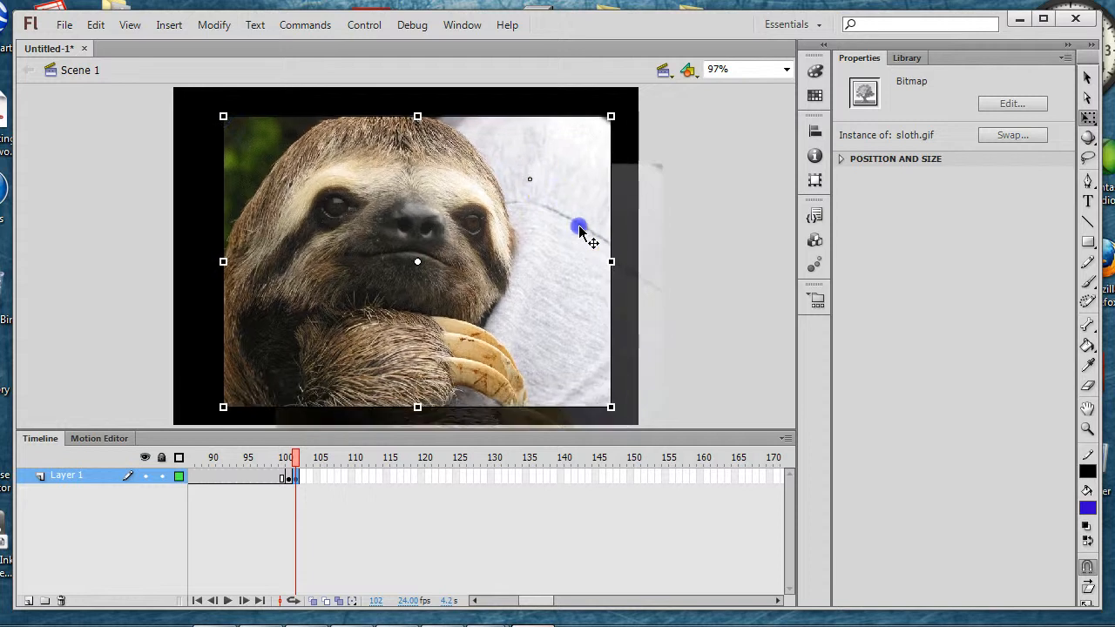
pyautogui.press('v')
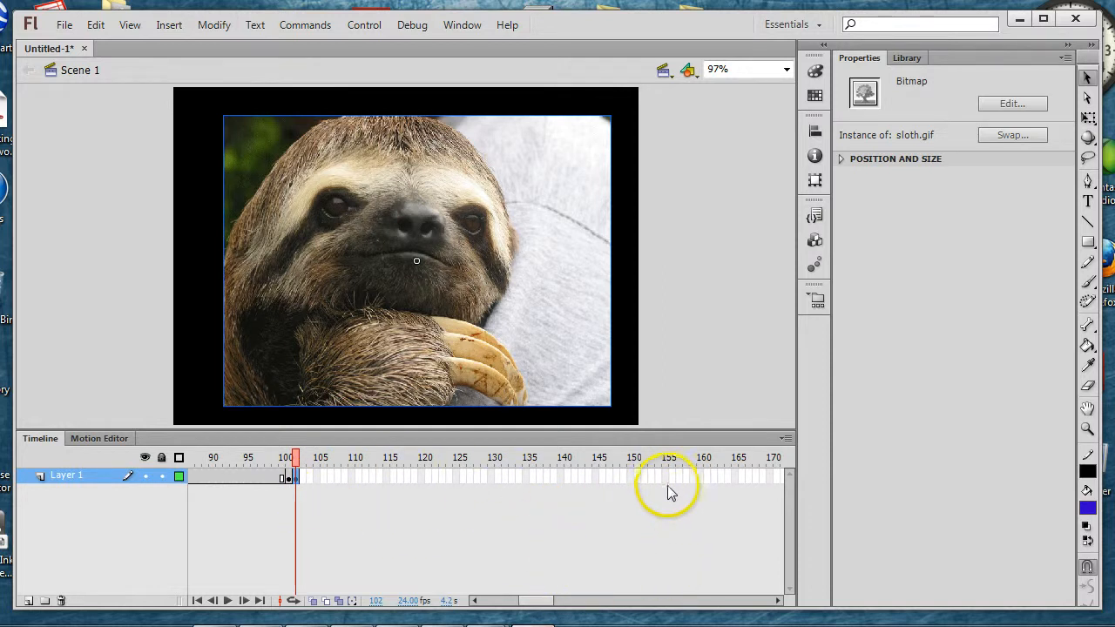
# Step: Insert a keyframe at frame 151 to extend the sloth photo, and a blank keyframe at frame 152
pyautogui.click(636, 478)
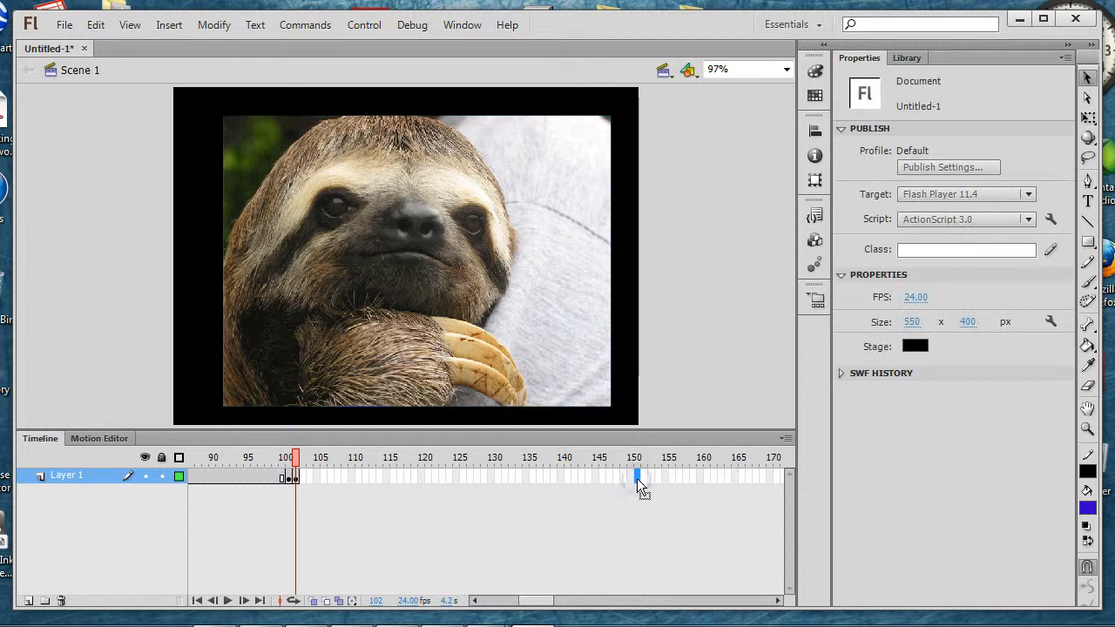
pyautogui.press('F5')
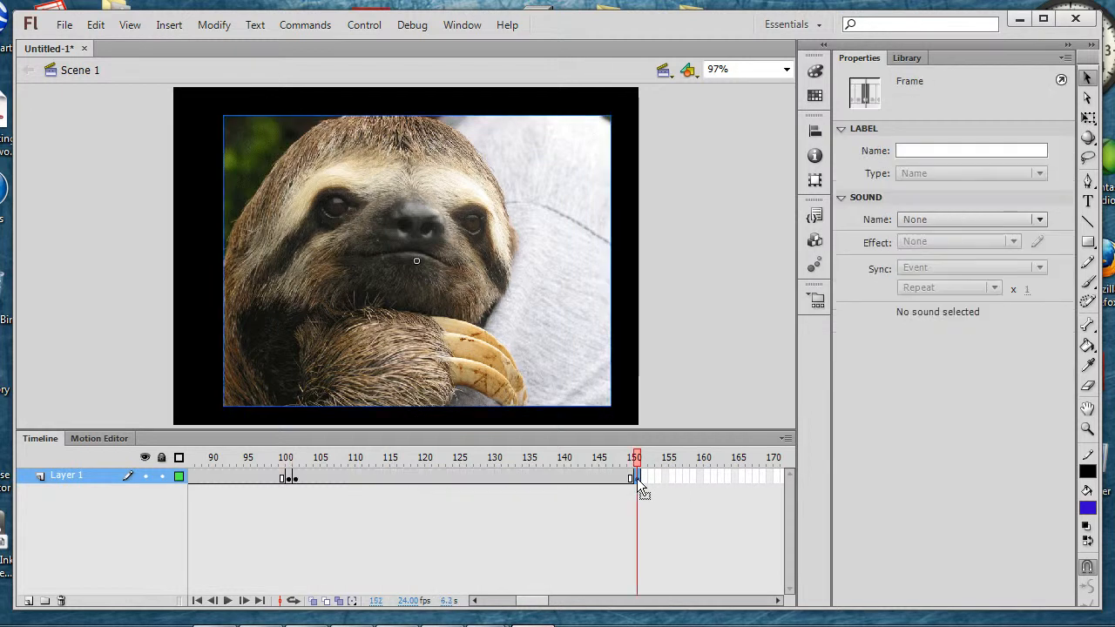
pyautogui.click(462, 510)
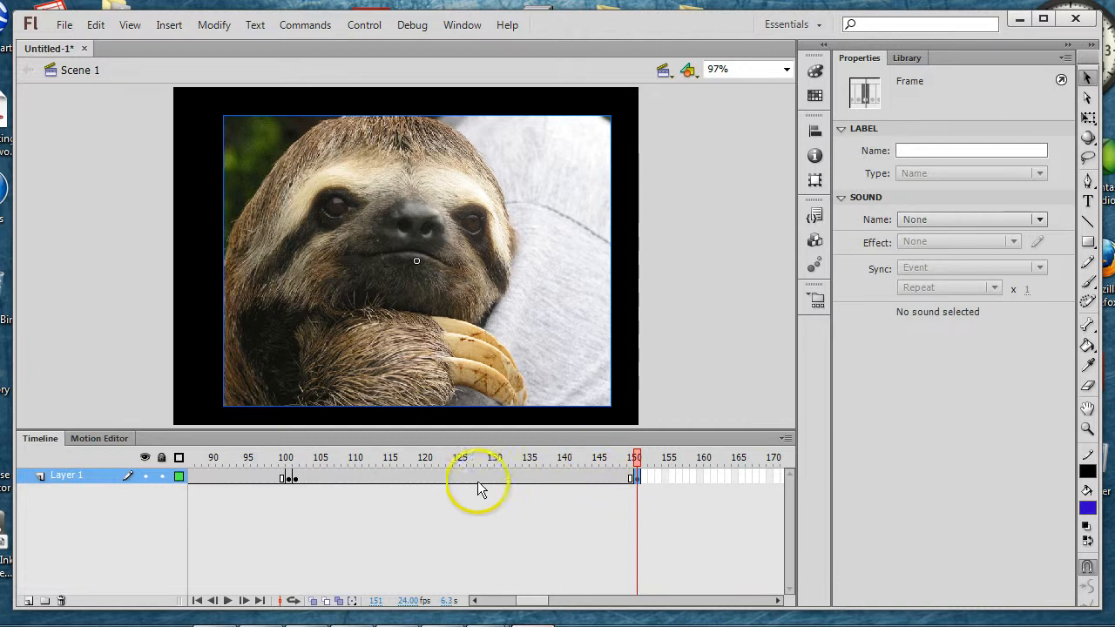
pyautogui.click(643, 477)
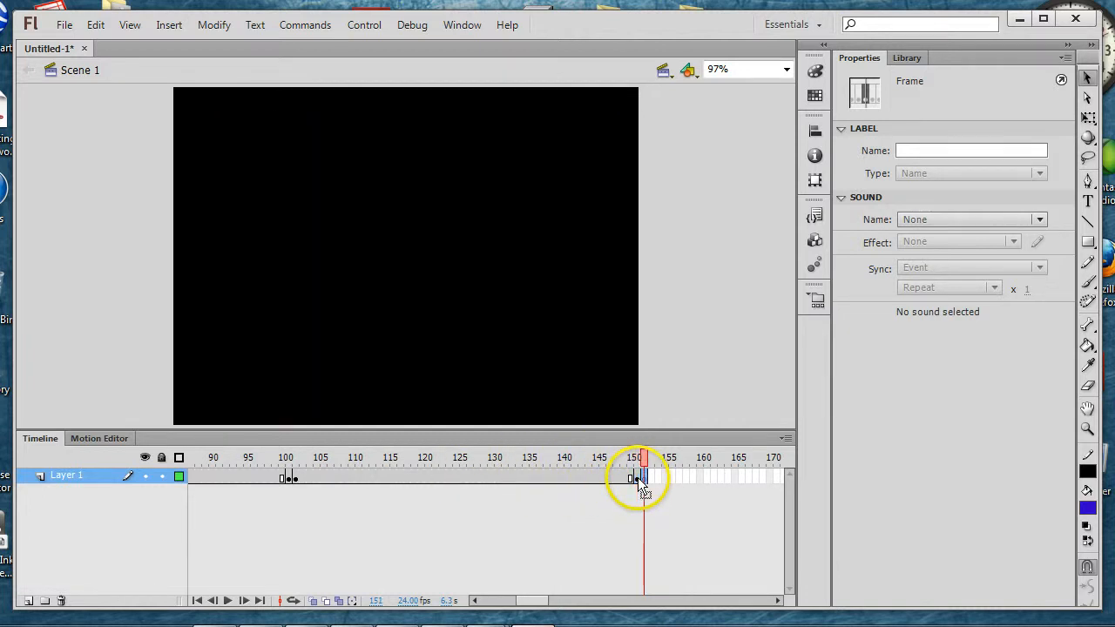
# Step: Import the ThornyDevil image to the stage on frame 152
pyautogui.click(64, 24)
pyautogui.moveTo(279, 289)
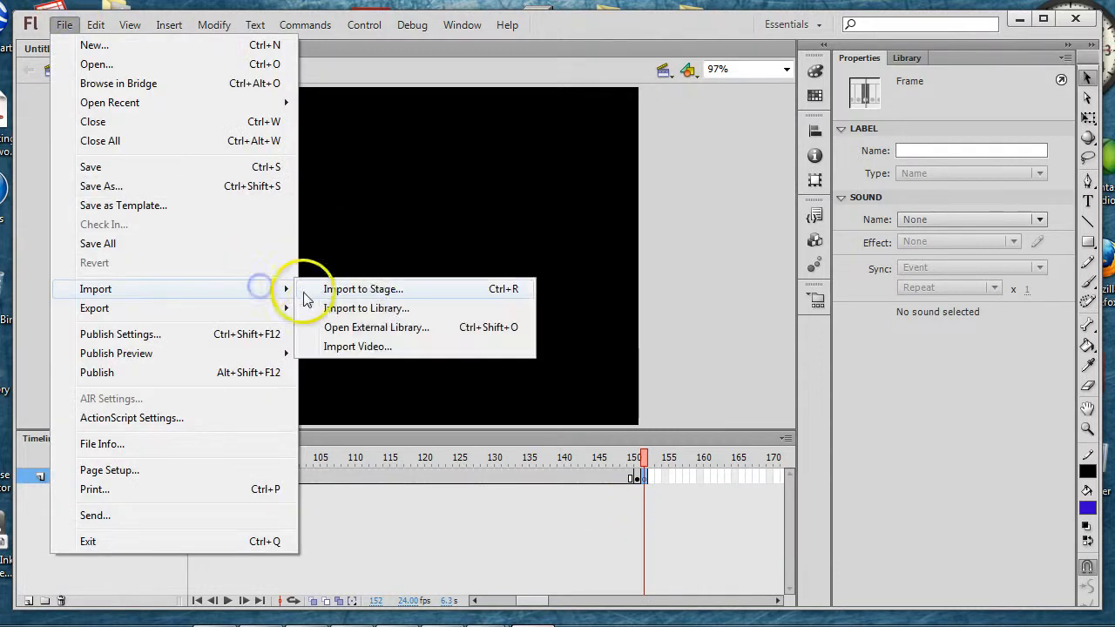
pyautogui.click(383, 289)
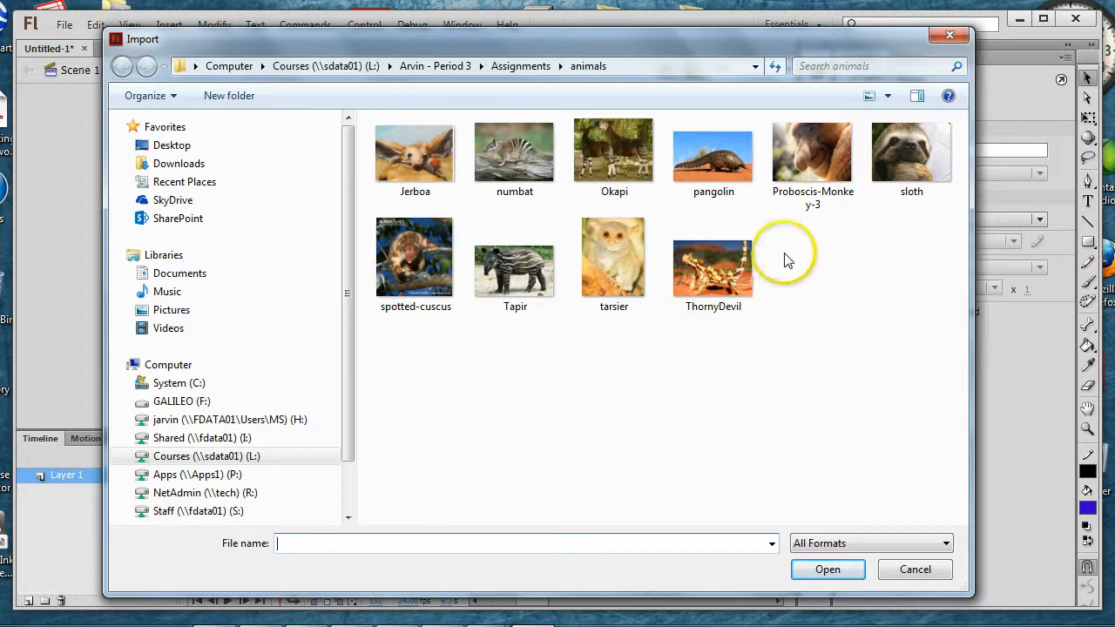
pyautogui.click(712, 283)
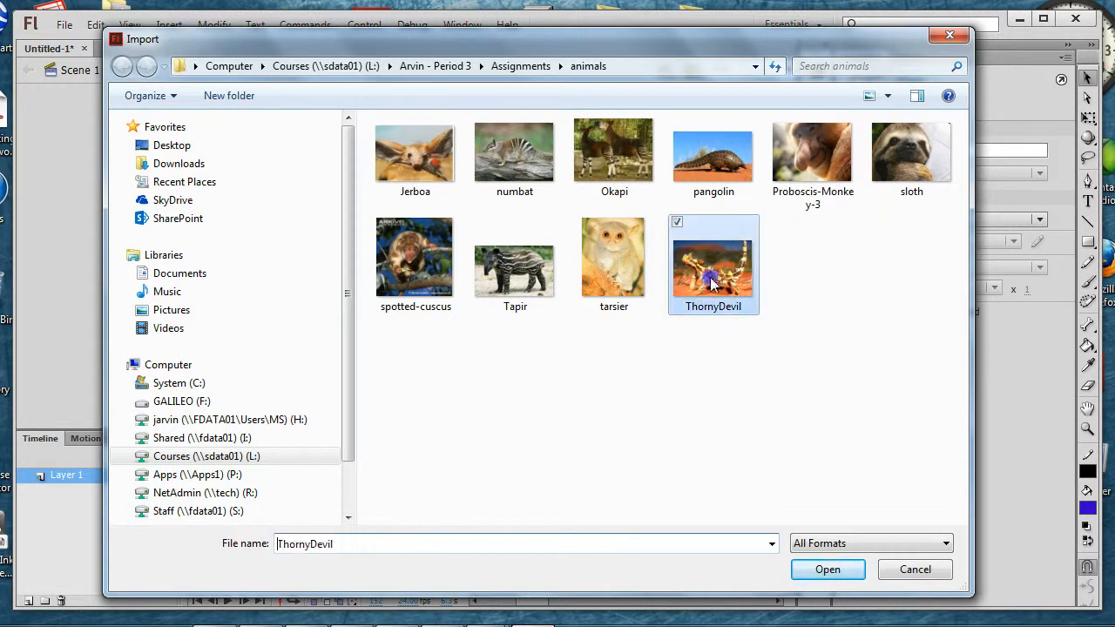
pyautogui.click(832, 572)
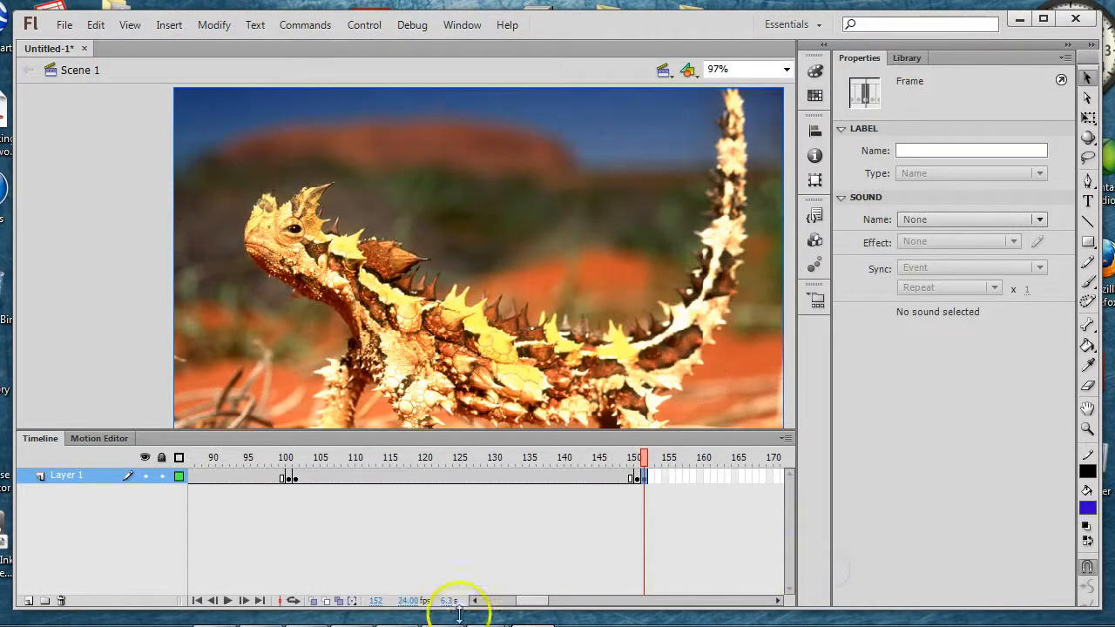
# Step: Scale down the thorny devil photo with Free Transform and centre it on the black stage with a border all around
pyautogui.hotkey('ctrl', 'a')
pyautogui.press('q')
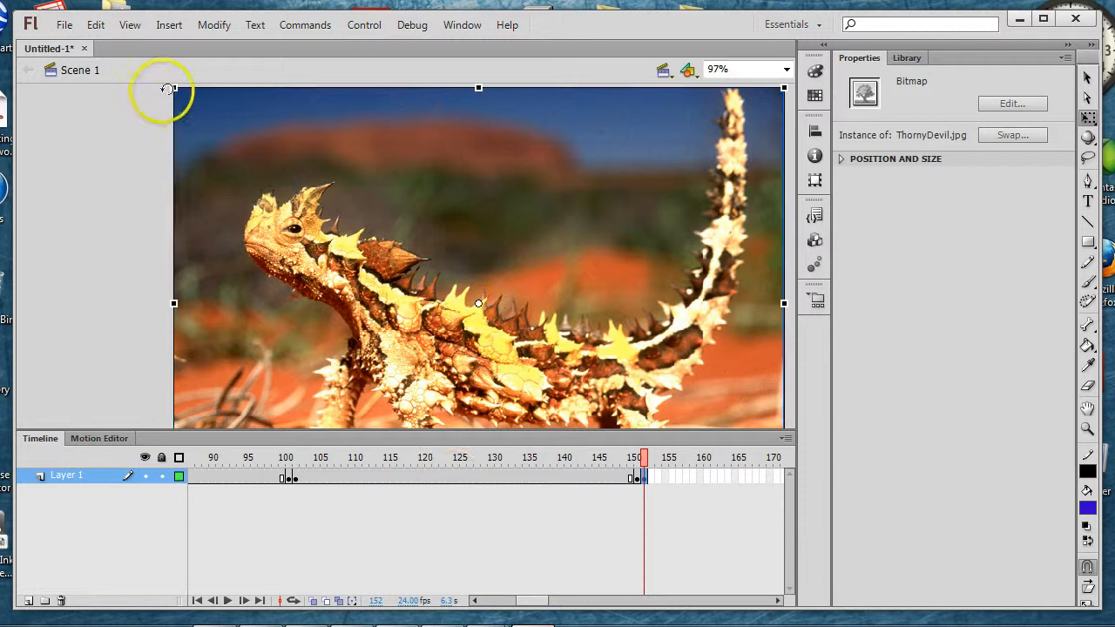
pyautogui.moveTo(174, 92); pyautogui.dragTo(254, 163)
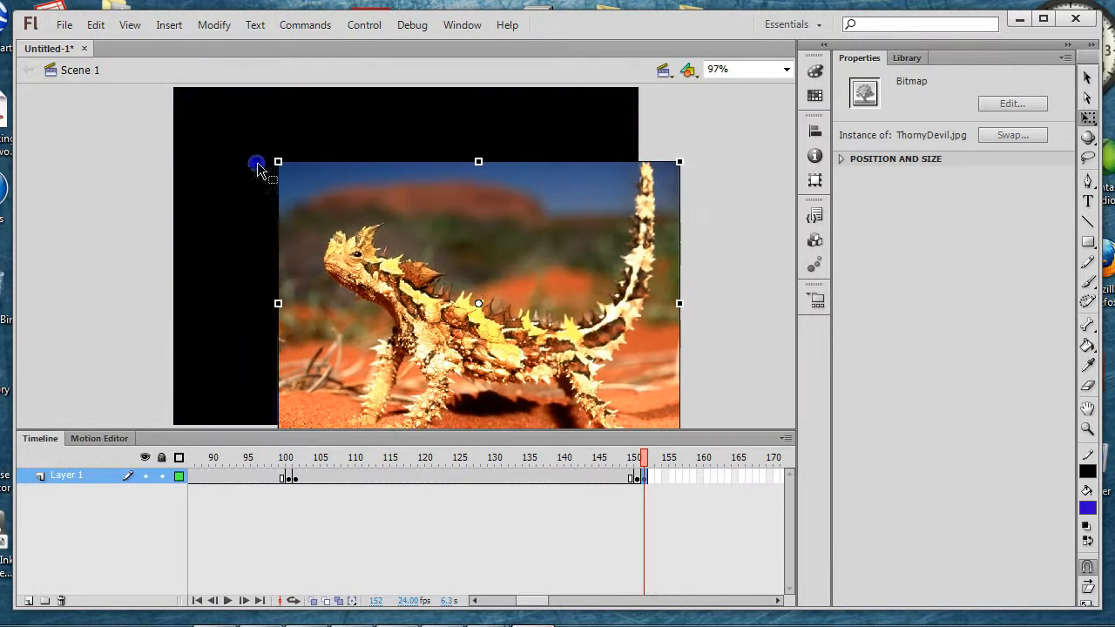
pyautogui.moveTo(465, 213); pyautogui.dragTo(401, 169)
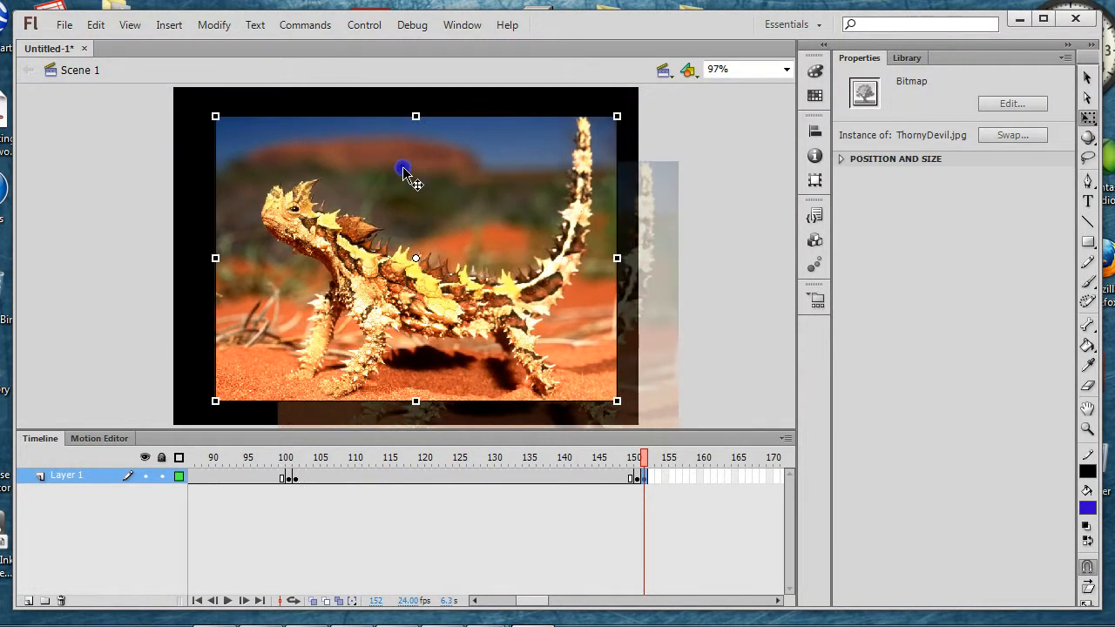
pyautogui.press('v')
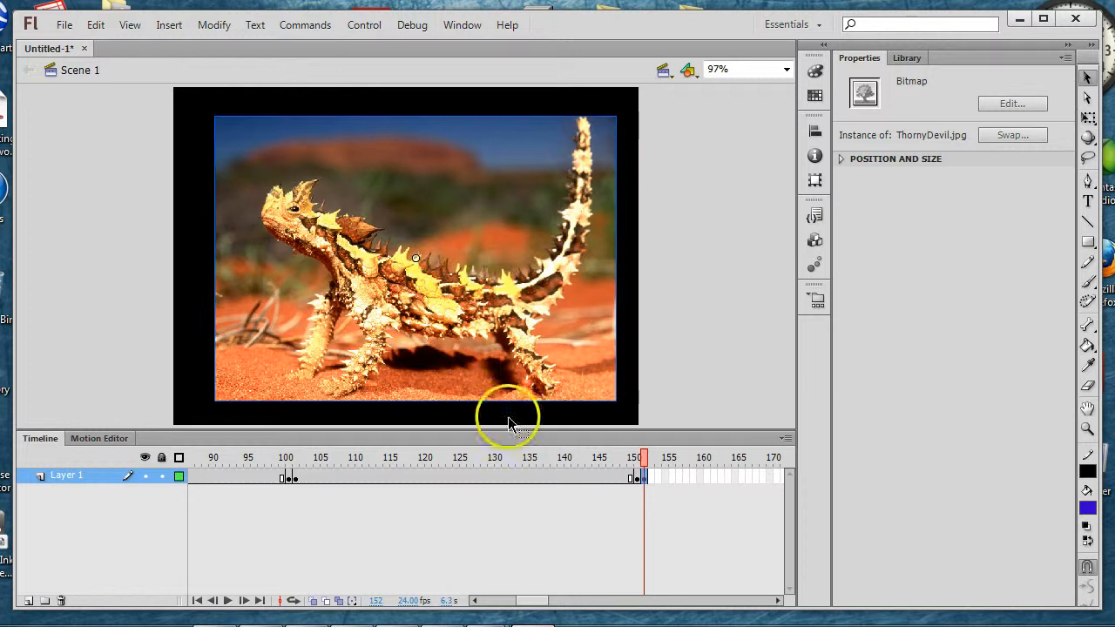
# Step: Insert a keyframe at frame 201 to extend the thorny devil photo, and a blank keyframe at frame 202
pyautogui.moveTo(532, 600); pyautogui.dragTo(560, 603)
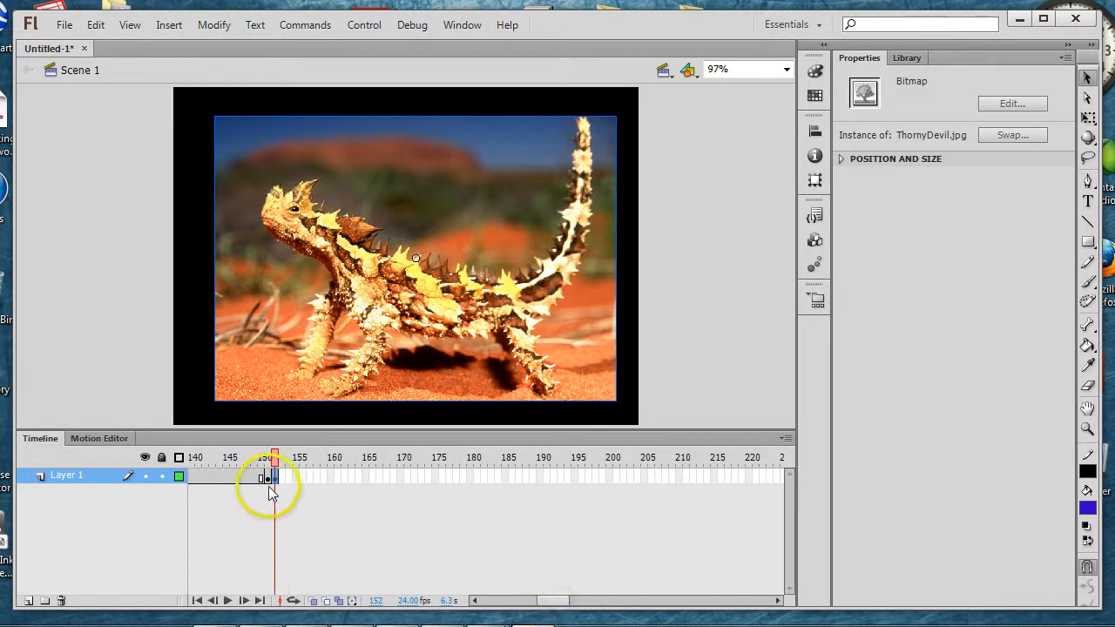
pyautogui.click(616, 477)
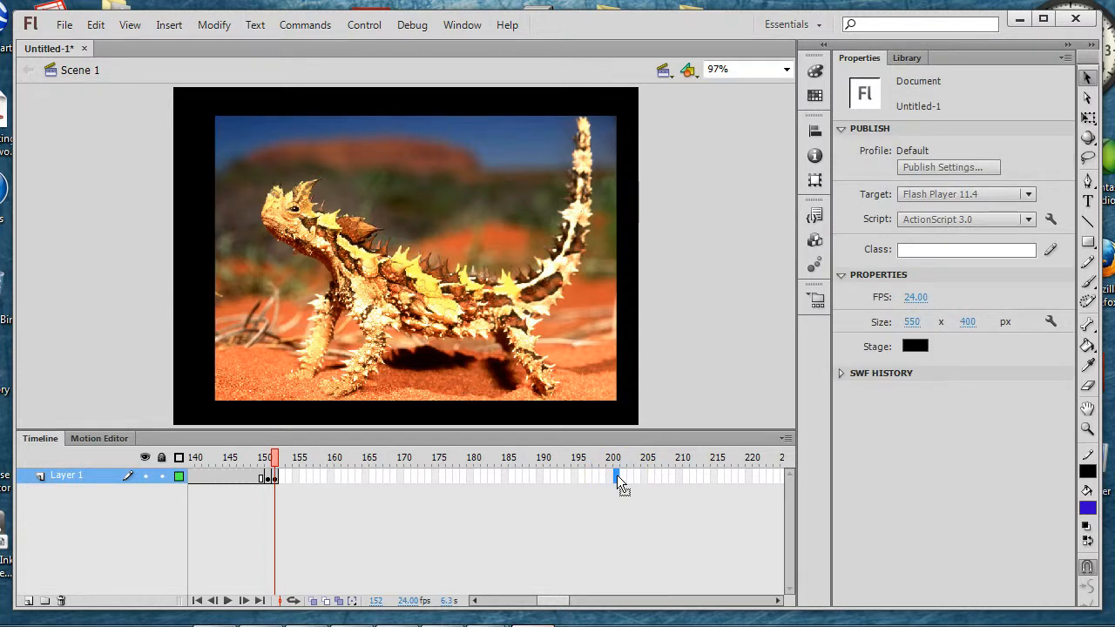
pyautogui.press('F6')
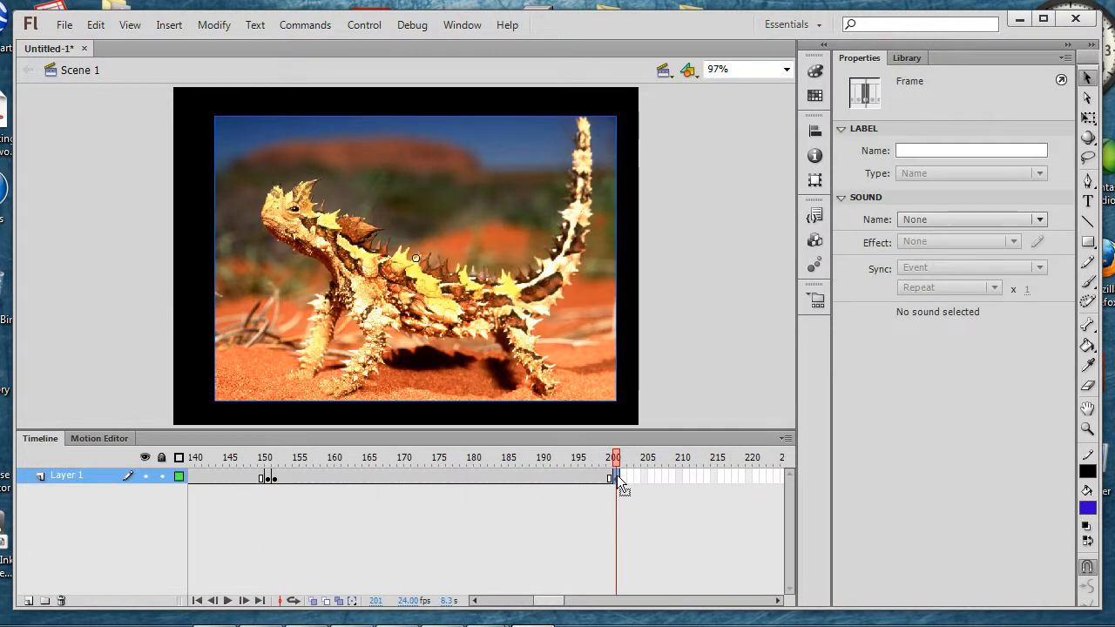
pyautogui.click(621, 477)
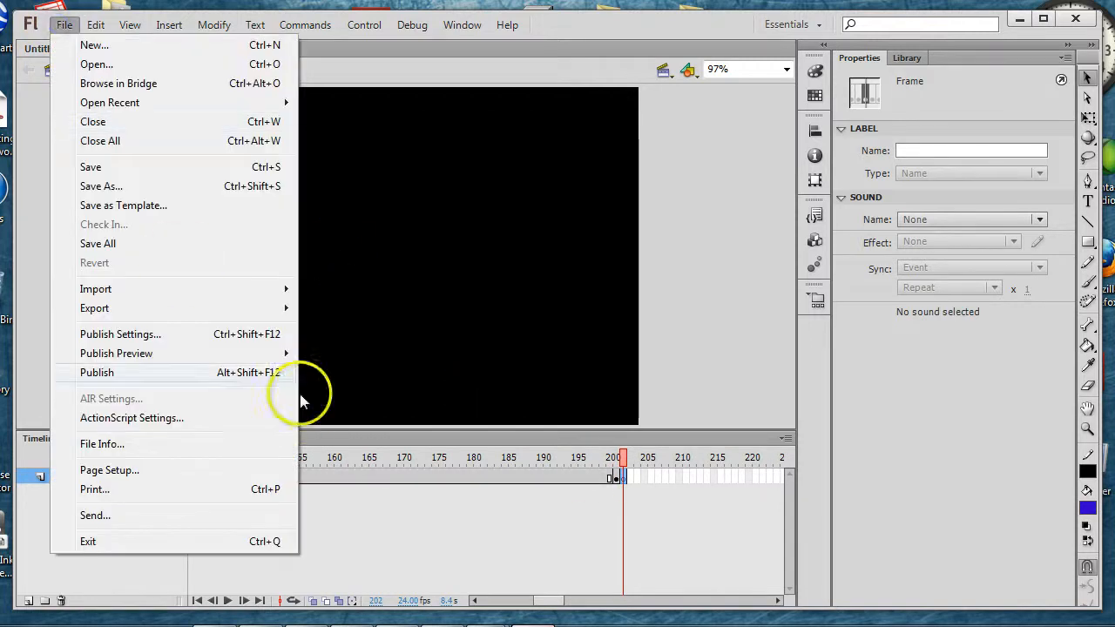
# Step: Import the Proboscis-Monkey-3 image to the stage on frame 202
pyautogui.moveTo(254, 288)
pyautogui.click(389, 292)
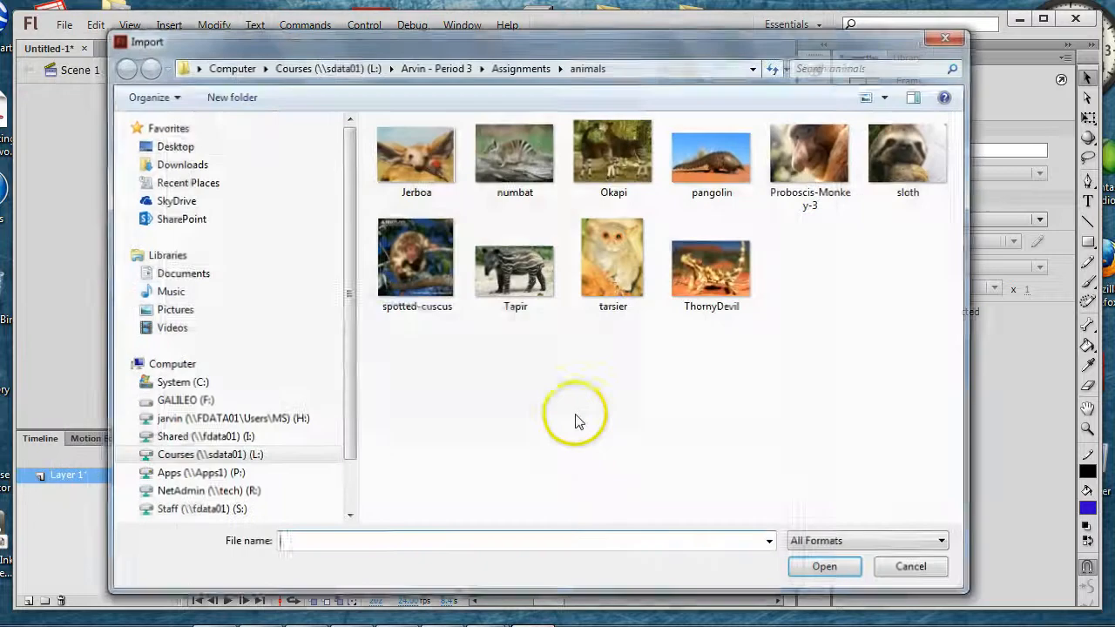
pyautogui.click(821, 167)
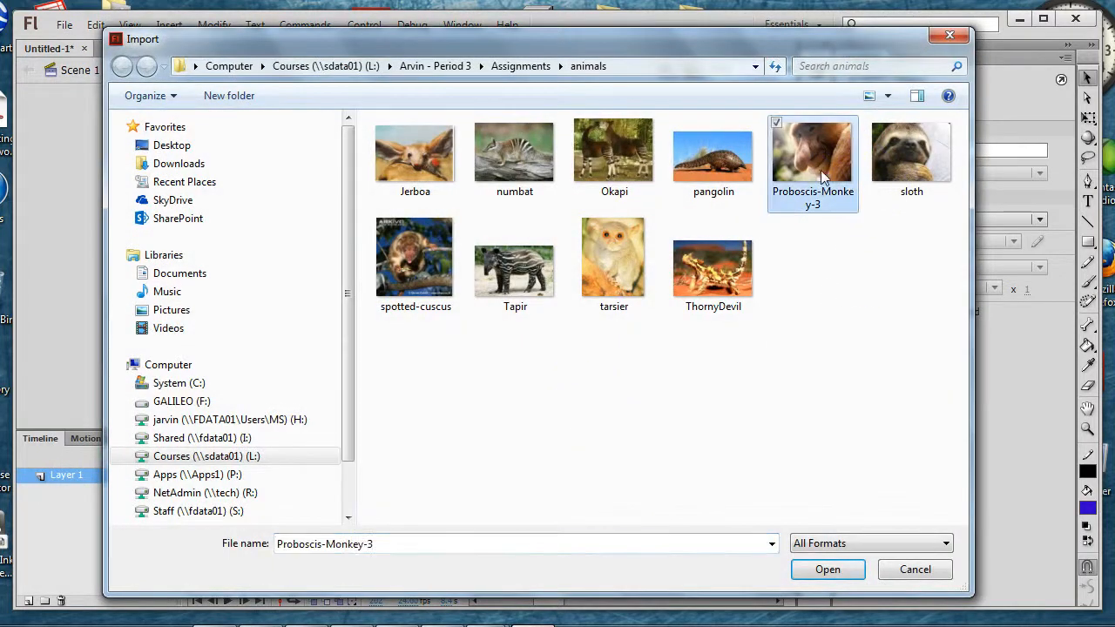
pyautogui.click(823, 572)
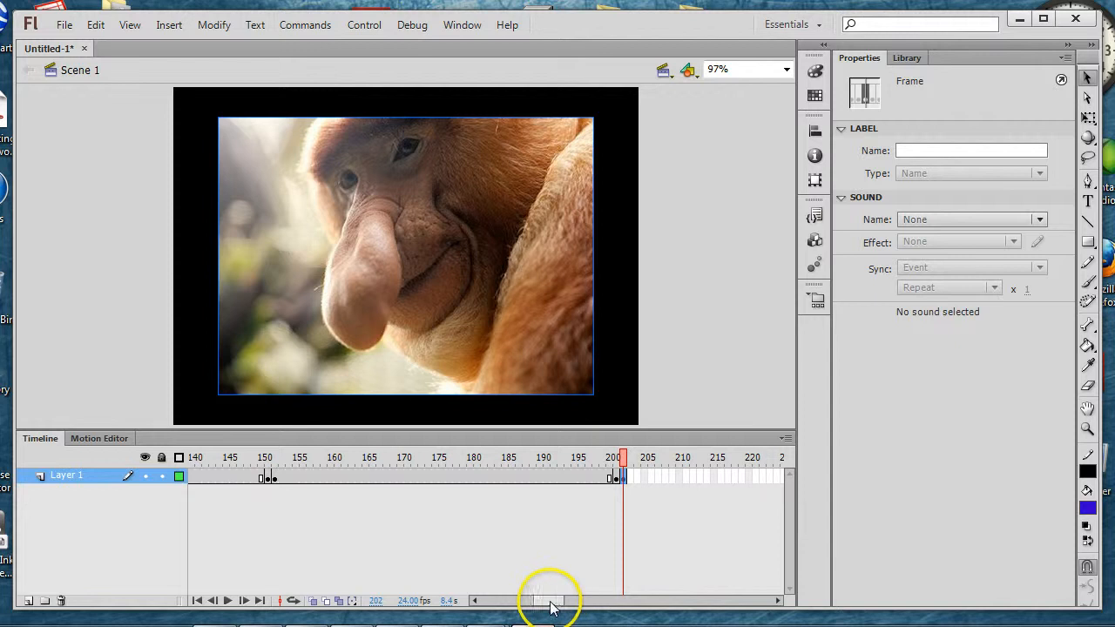
# Step: Extend the monkey photo with a keyframe at frame 251 and a blank keyframe at frame 252, and play back the timeline
pyautogui.moveTo(554, 601); pyautogui.dragTo(569, 601)
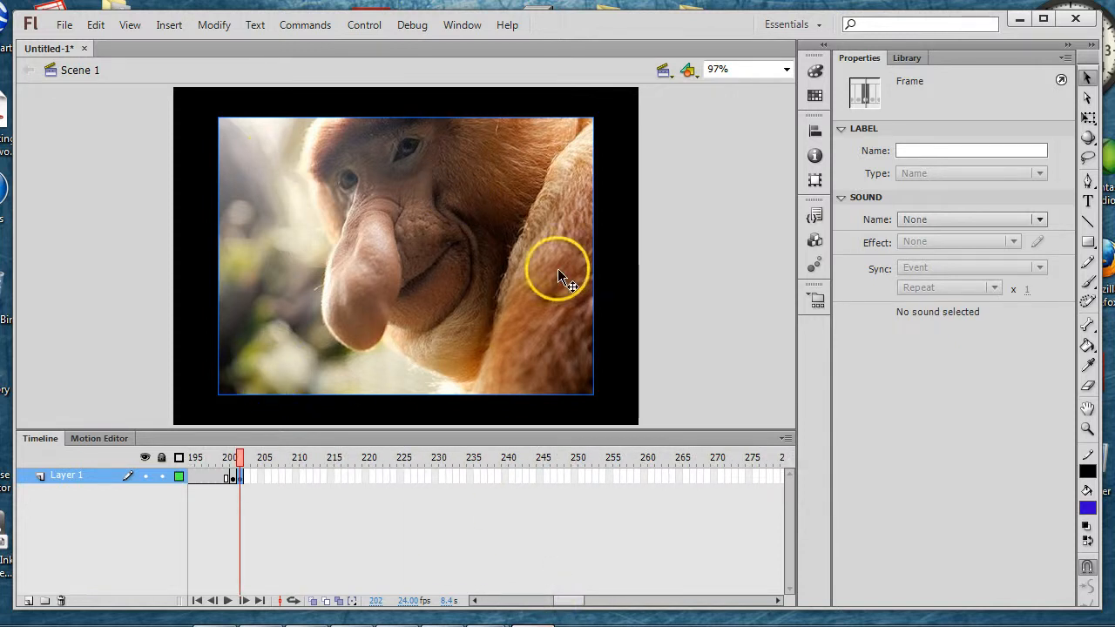
pyautogui.click(580, 476)
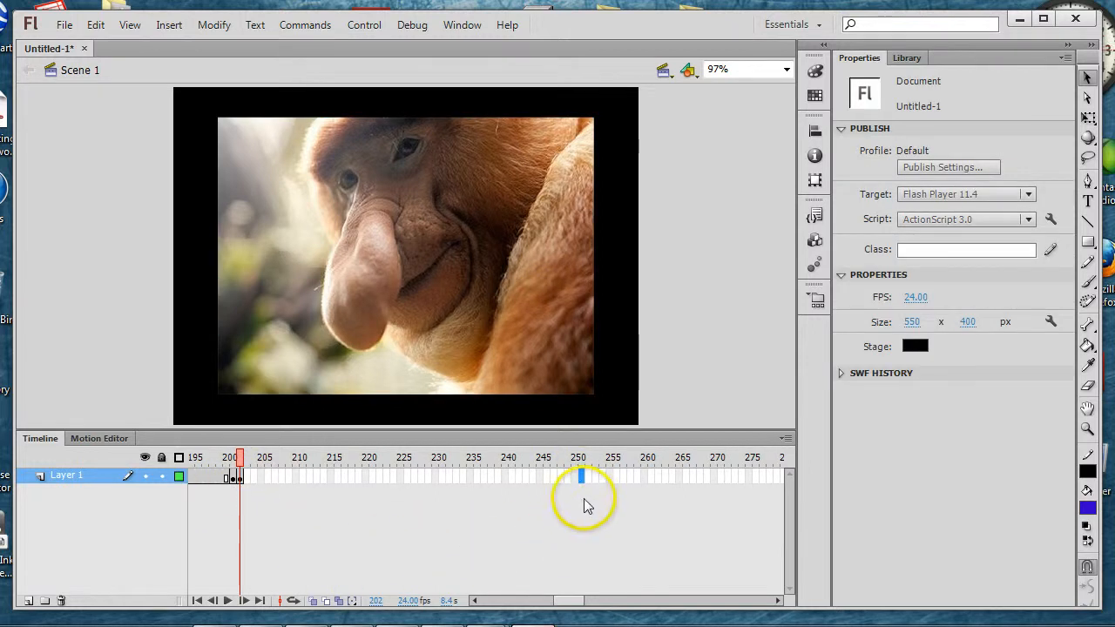
pyautogui.press('F5')
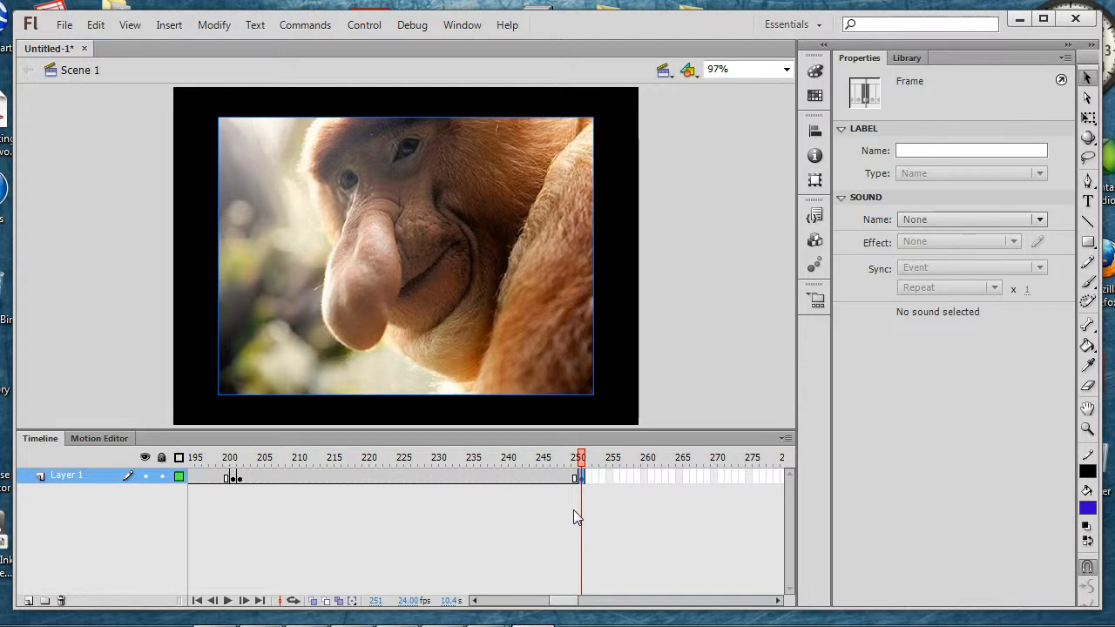
pyautogui.press('.')
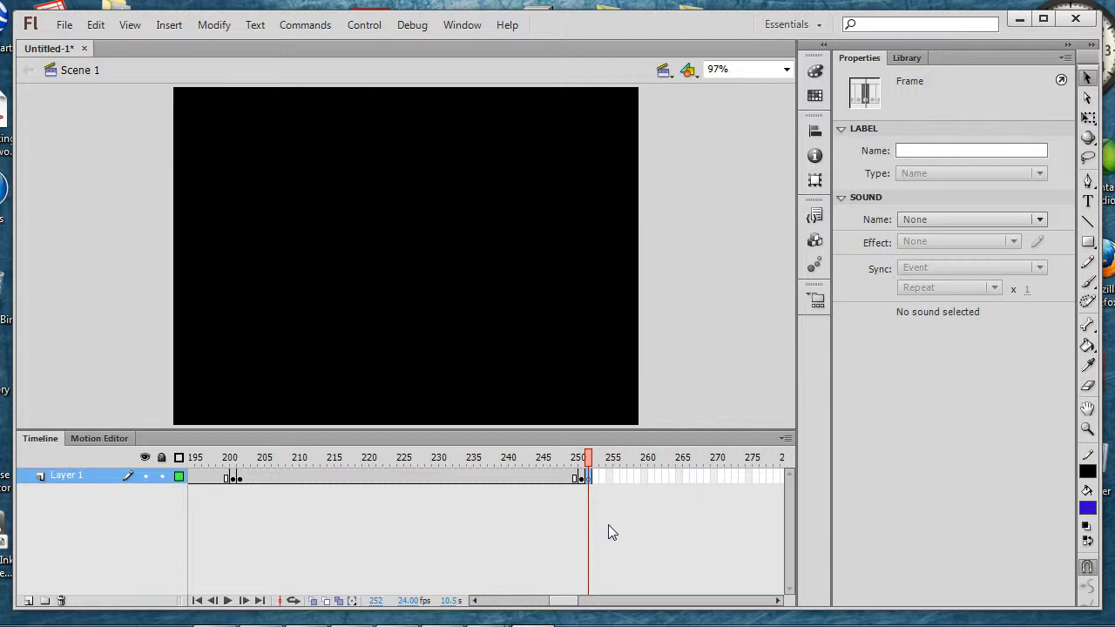
pyautogui.press('Return')
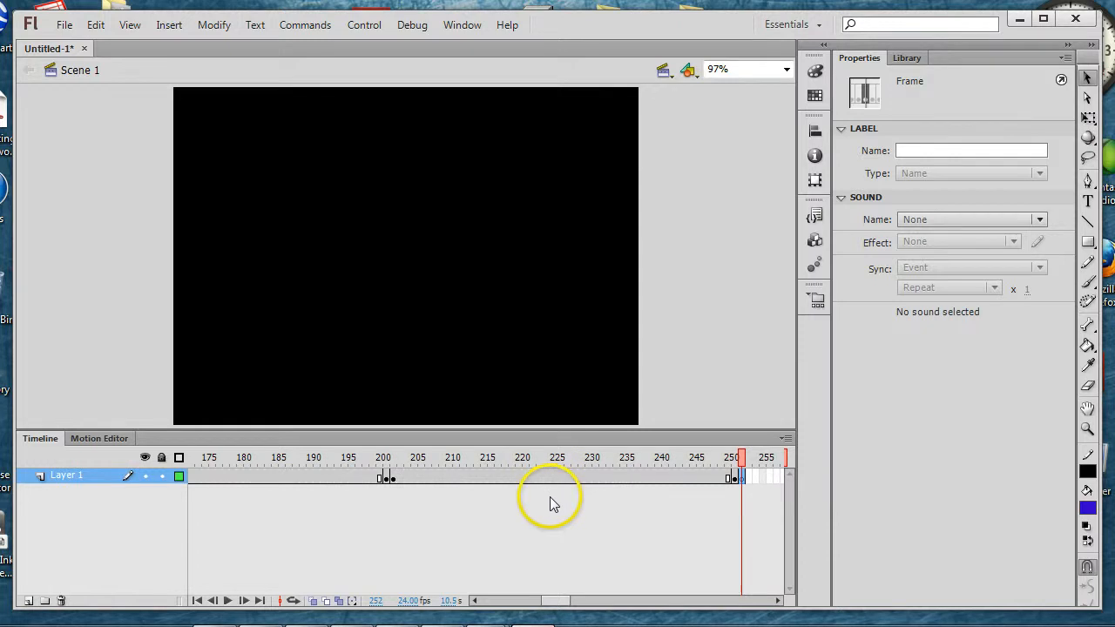
# Step: Save the slideshow as photos in the personal H: network drive, replacing the existing file of that name
pyautogui.click(66, 25)
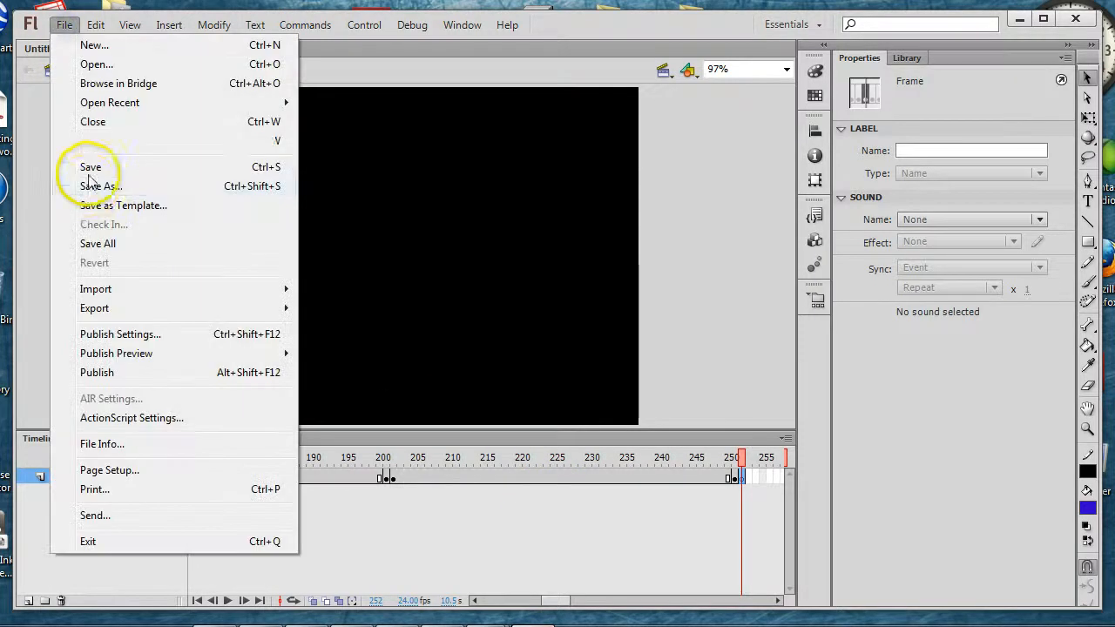
pyautogui.click(89, 185)
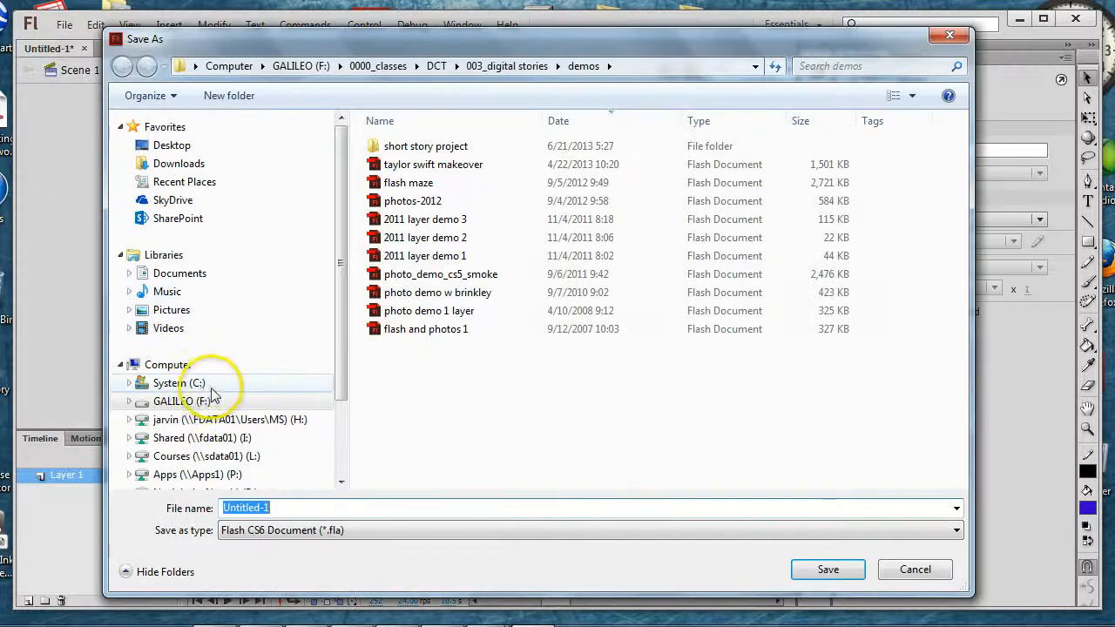
pyautogui.click(169, 367)
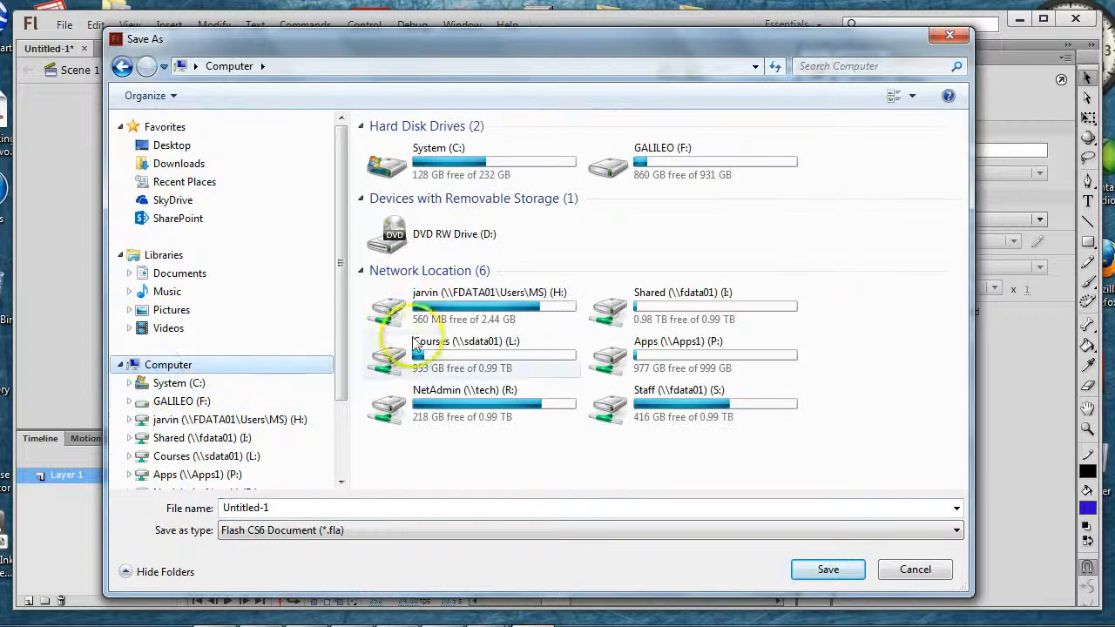
pyautogui.click(449, 297)
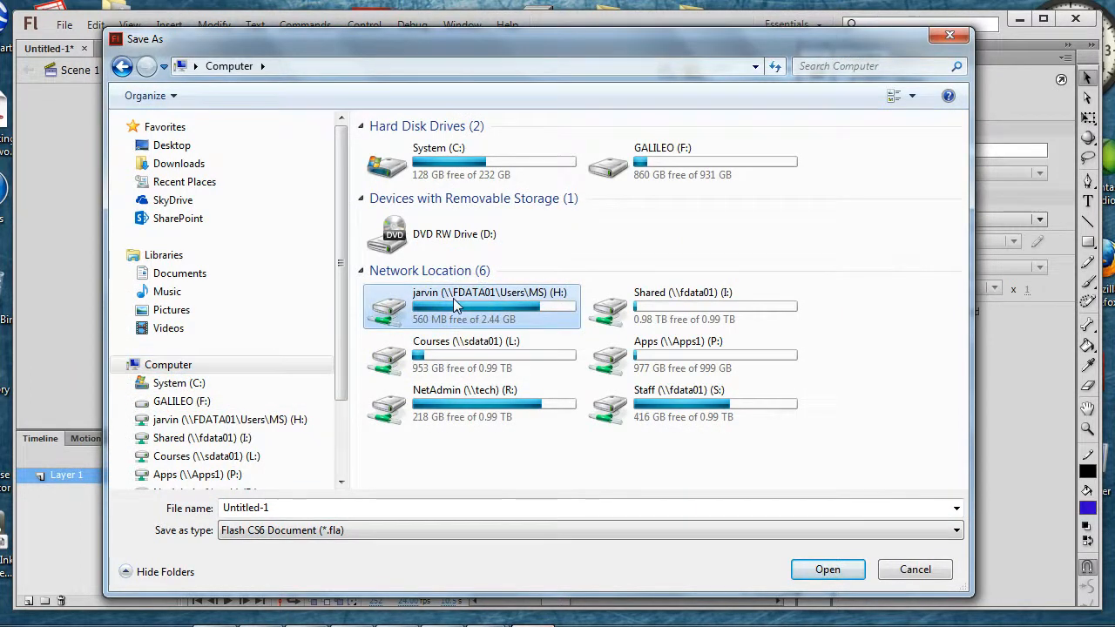
pyautogui.doubleClick(453, 303)
pyautogui.click(322, 507)
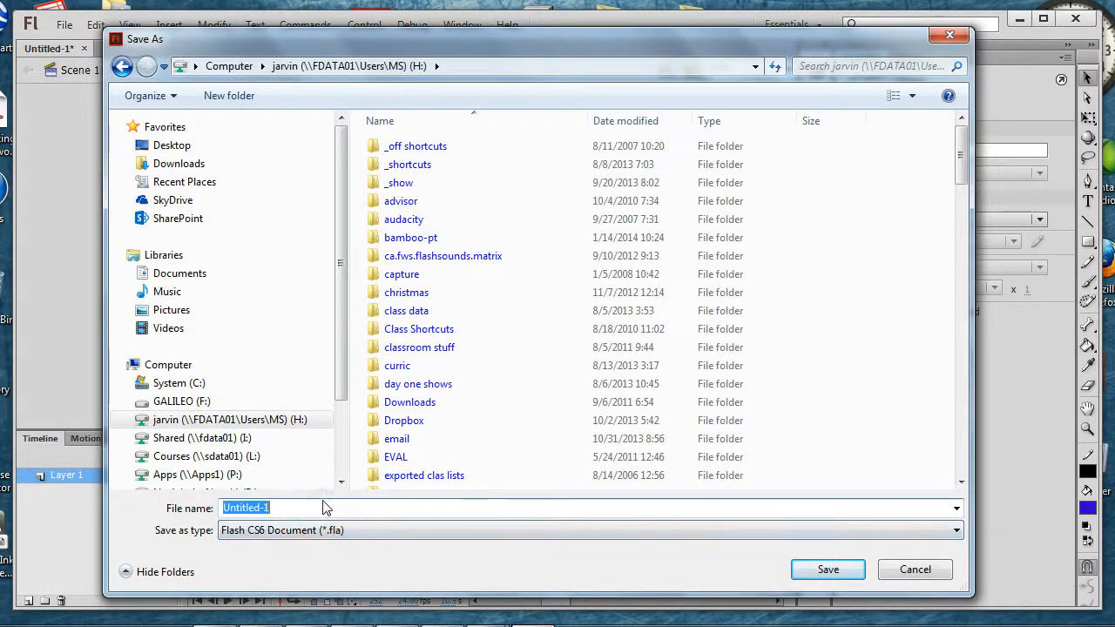
pyautogui.write('photos')
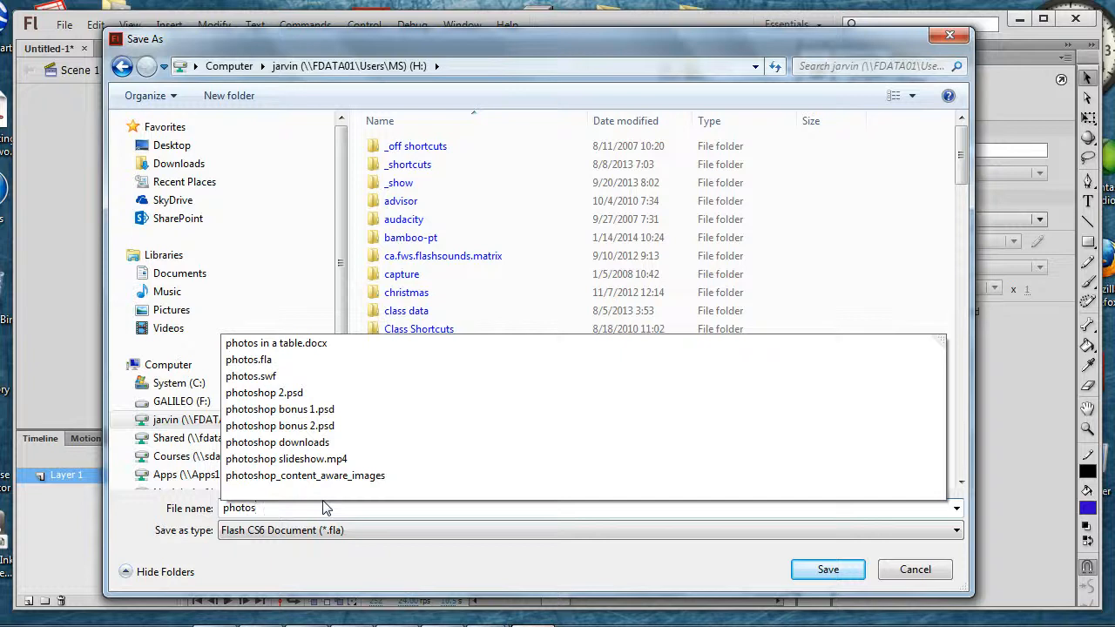
pyautogui.press('Return')
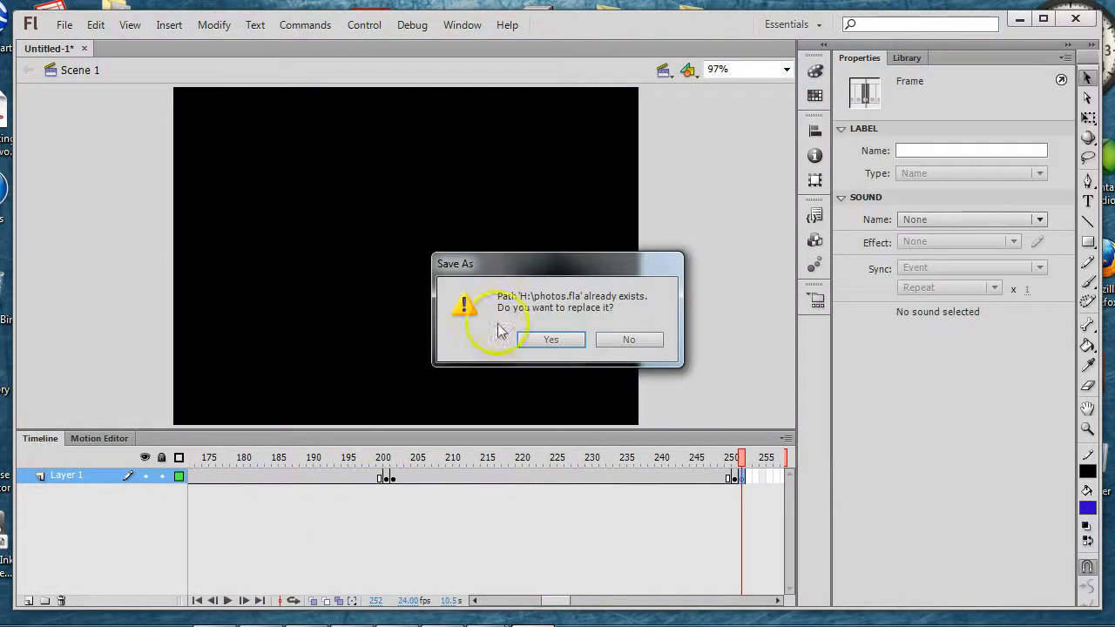
pyautogui.click(551, 339)
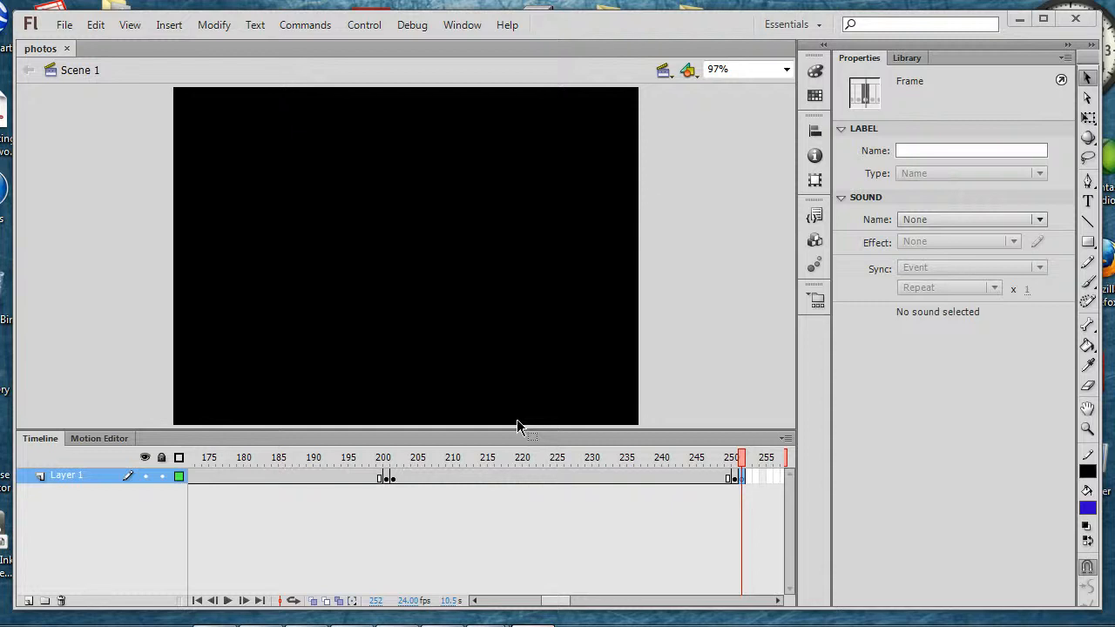
# Step: Switch to My Big Campus in Firefox and show the schoolwork assigned out
pyautogui.hotkey('alt', 'Tab')
pyautogui.press('Tab')
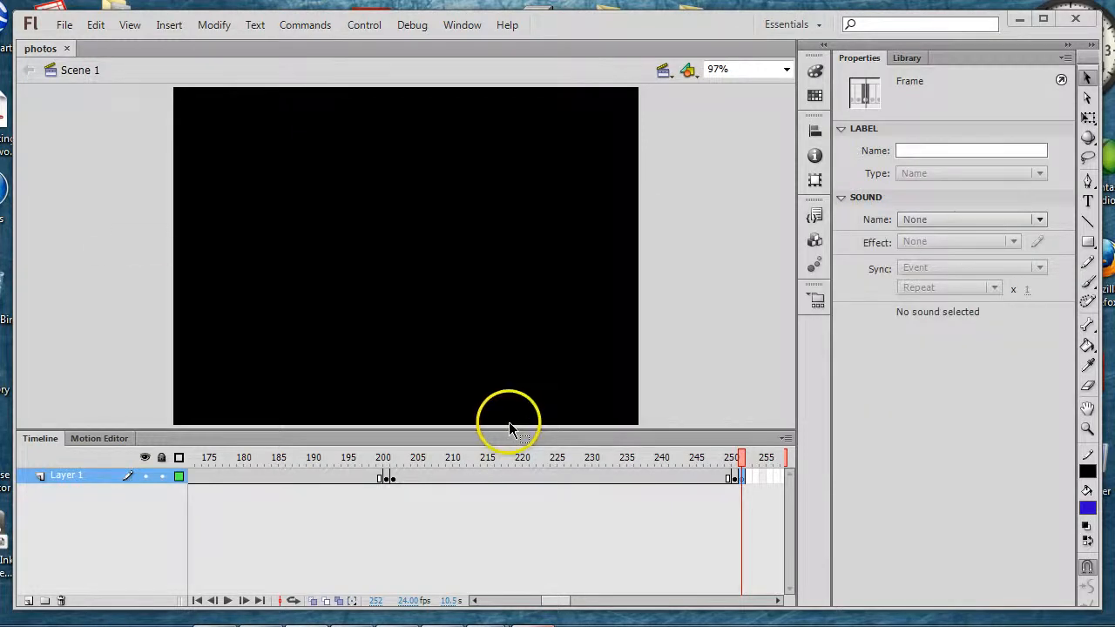
pyautogui.hotkey('alt', 'Tab')
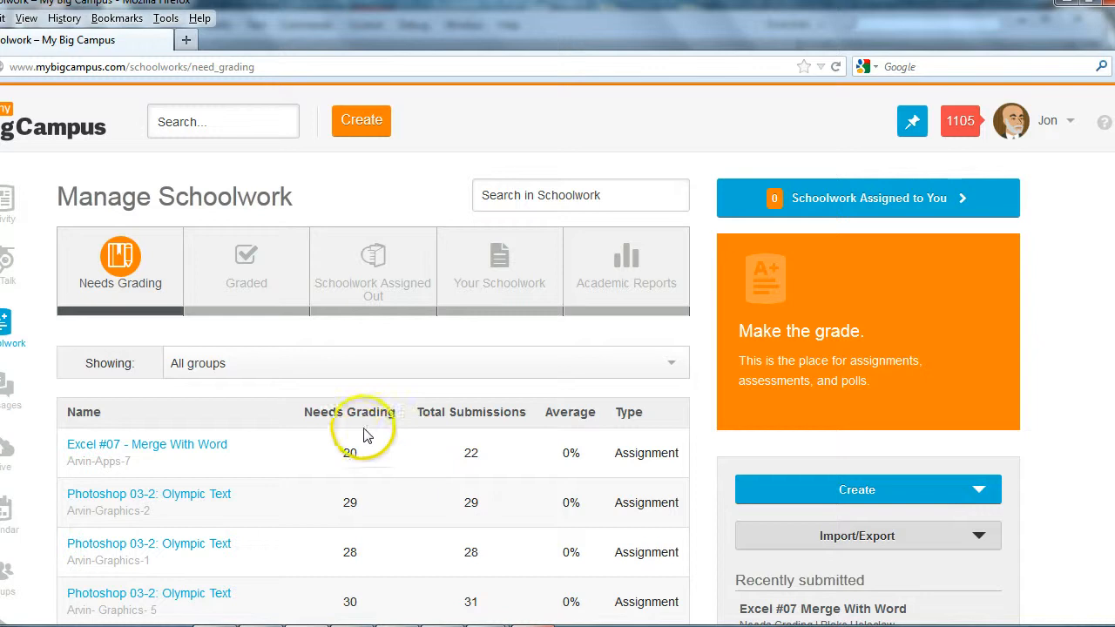
pyautogui.click(358, 281)
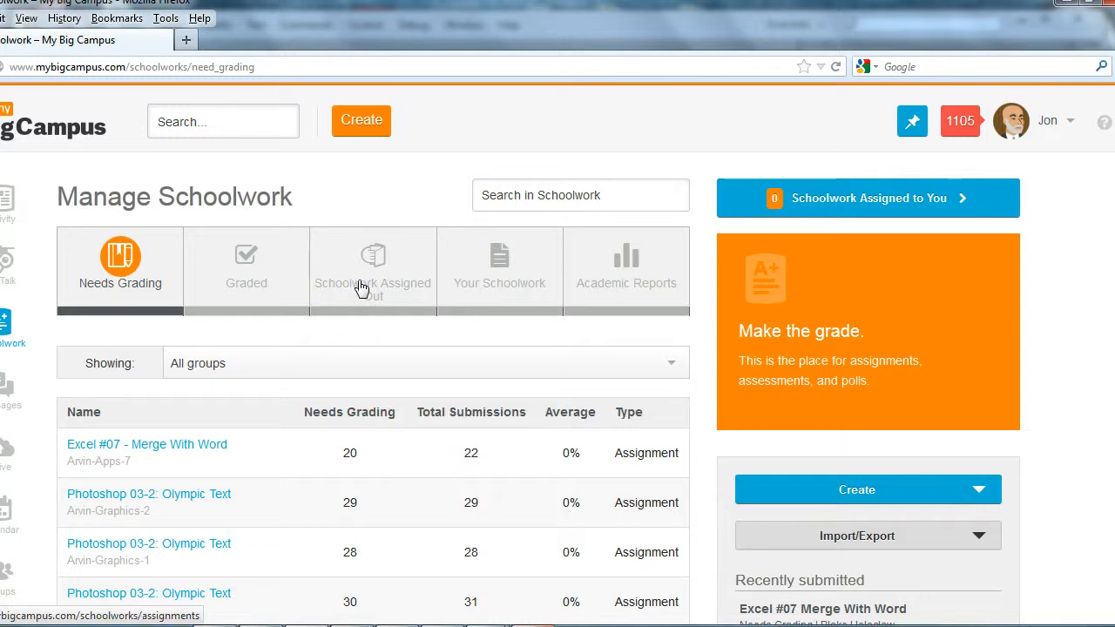
pyautogui.click(324, 362)
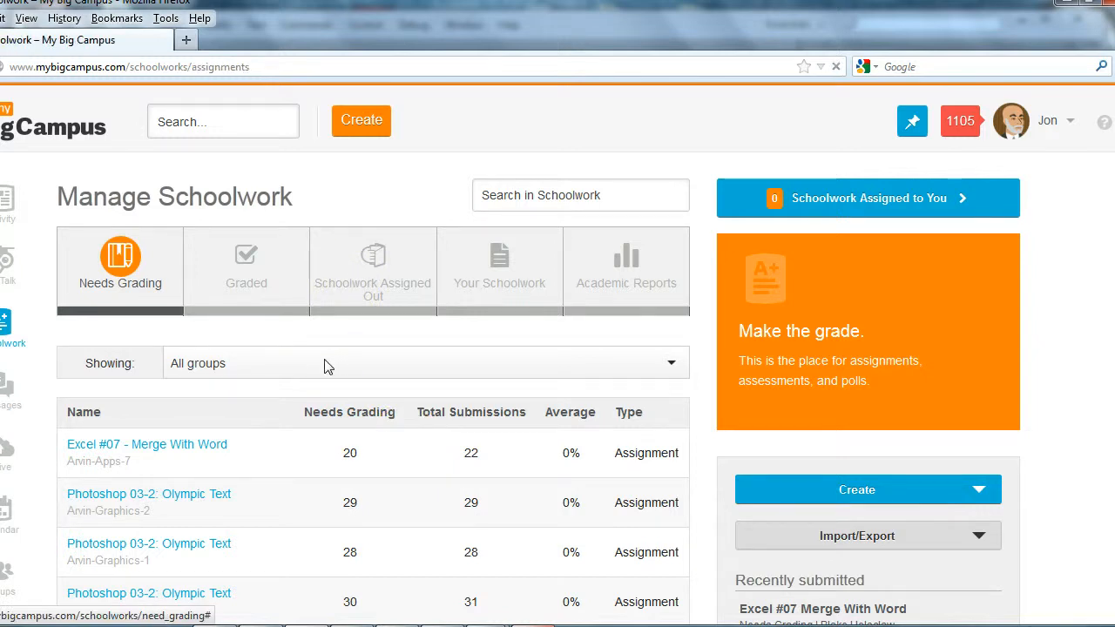
pyautogui.click(354, 280)
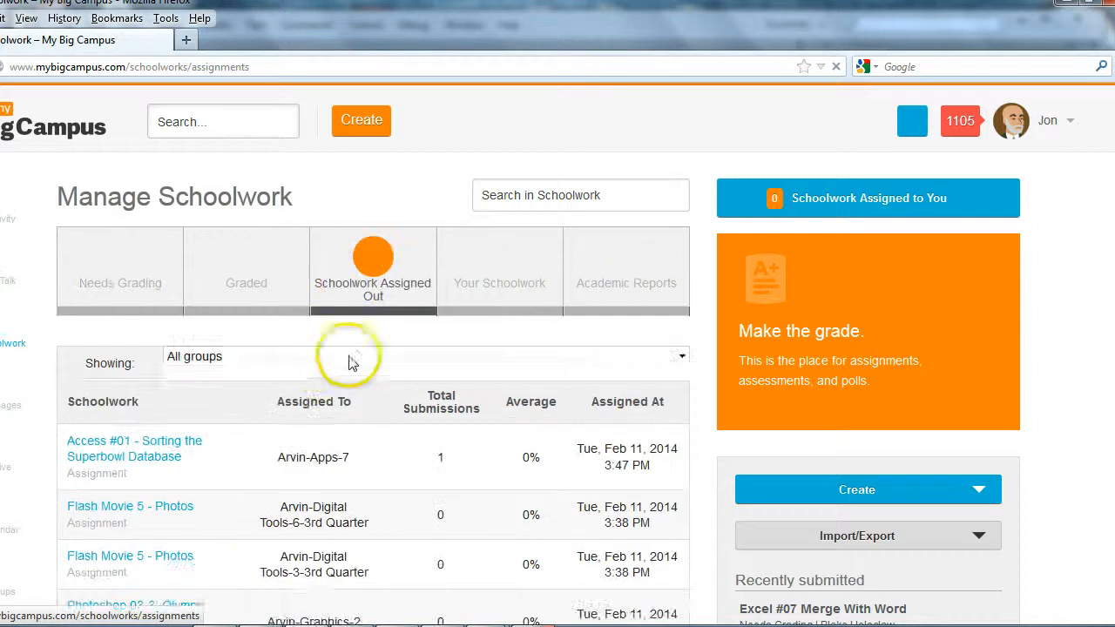
# Step: Filter the assigned schoolwork to the Digital Tools-3-3rd Quarter group and open the Flash Movie 5 - Photos assignment
pyautogui.click(305, 373)
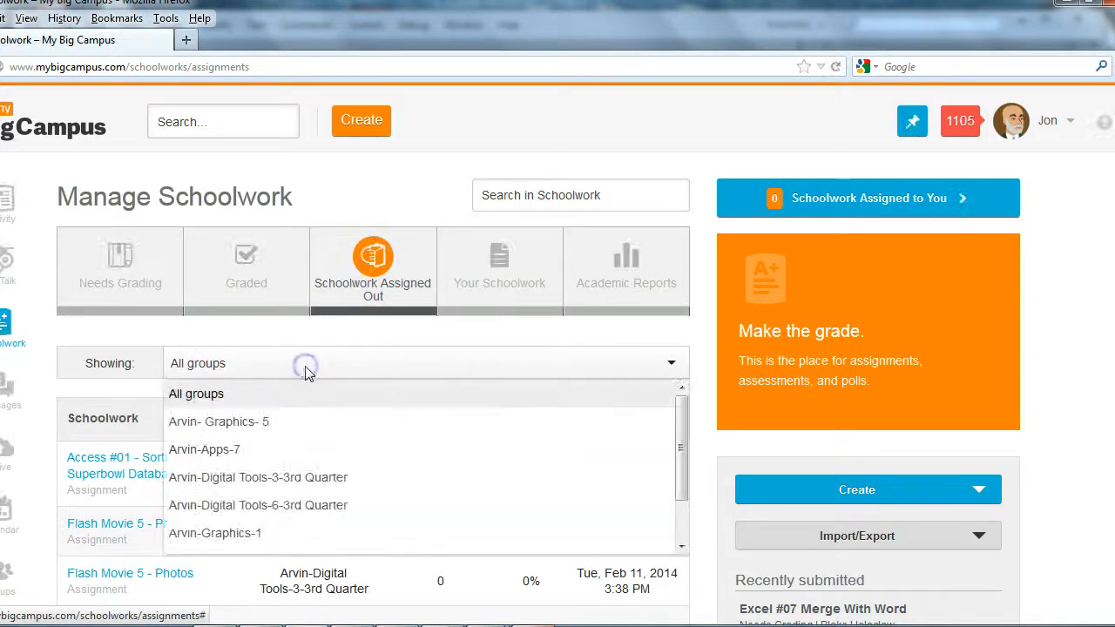
pyautogui.click(291, 476)
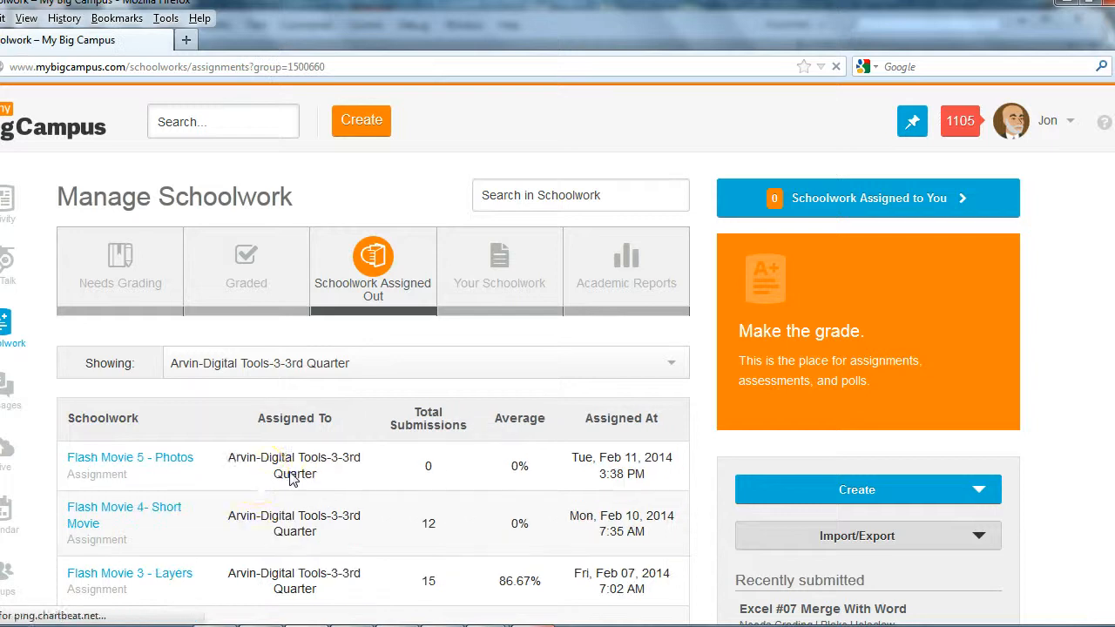
pyautogui.click(176, 469)
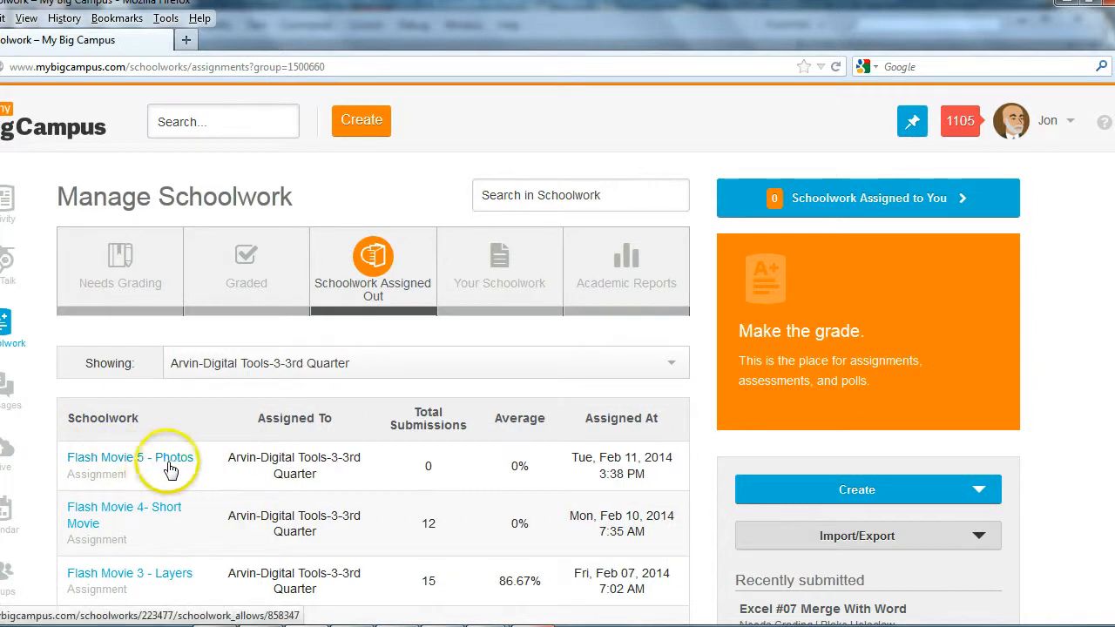